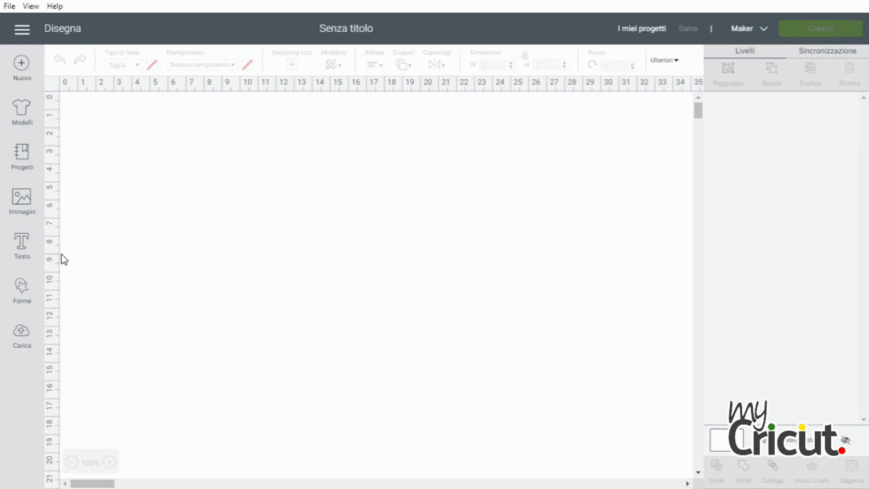
Insert a square, unlock its proportions and resize it to 10.5 cm wide by 2.6 cm high.
left_click(21, 287)
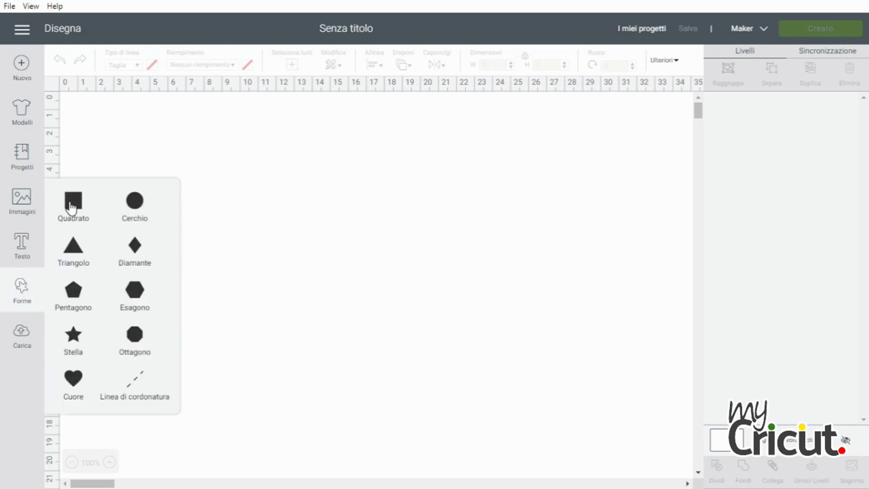
left_click(68, 211)
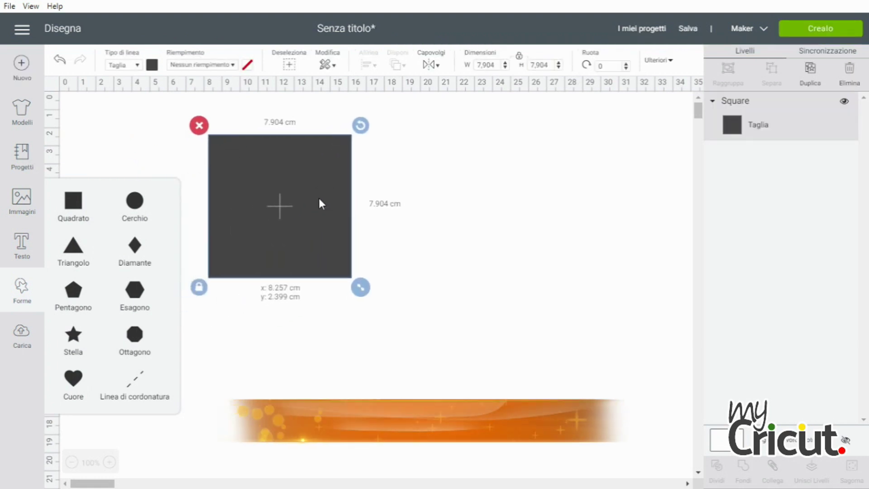
left_click(198, 288)
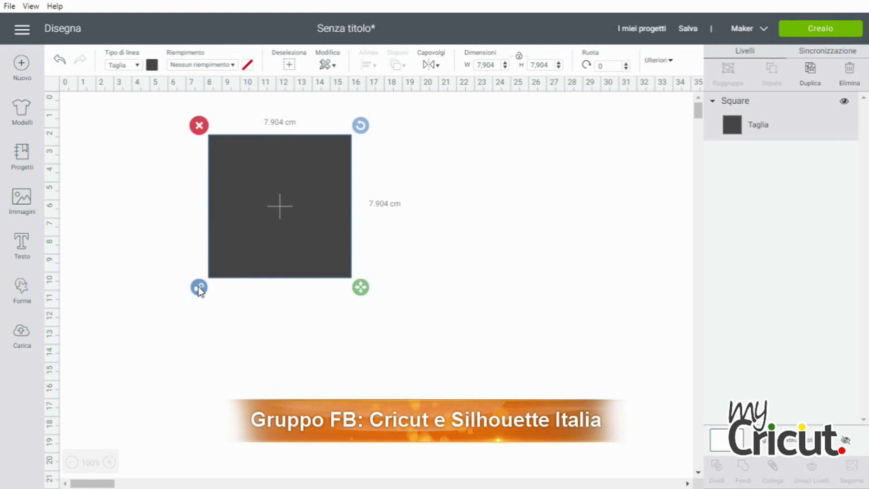
left_click(484, 65)
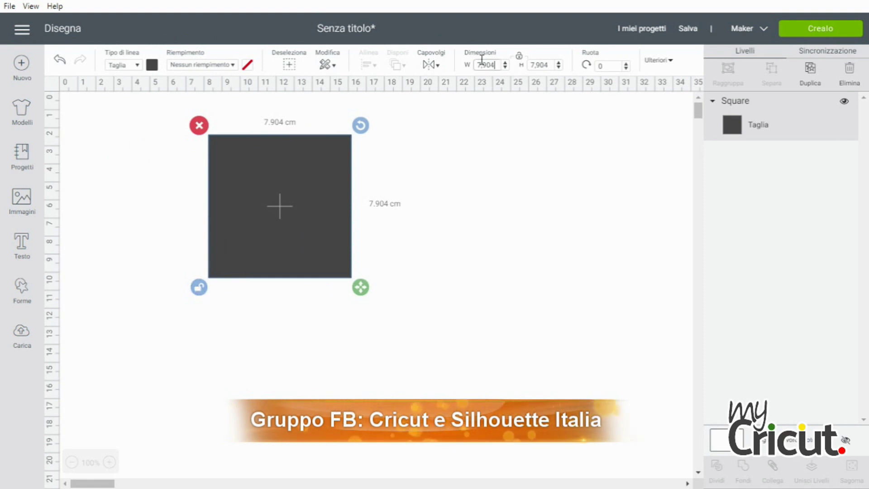
type("10")
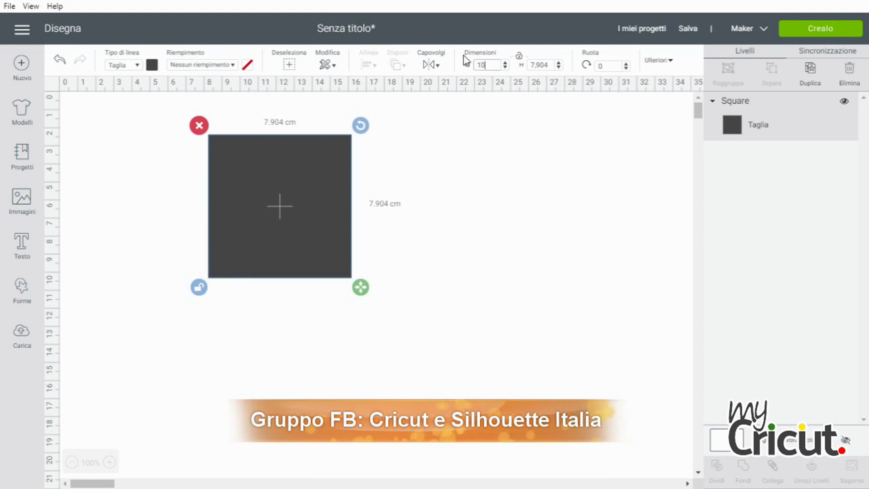
type(",5")
key("Tab")
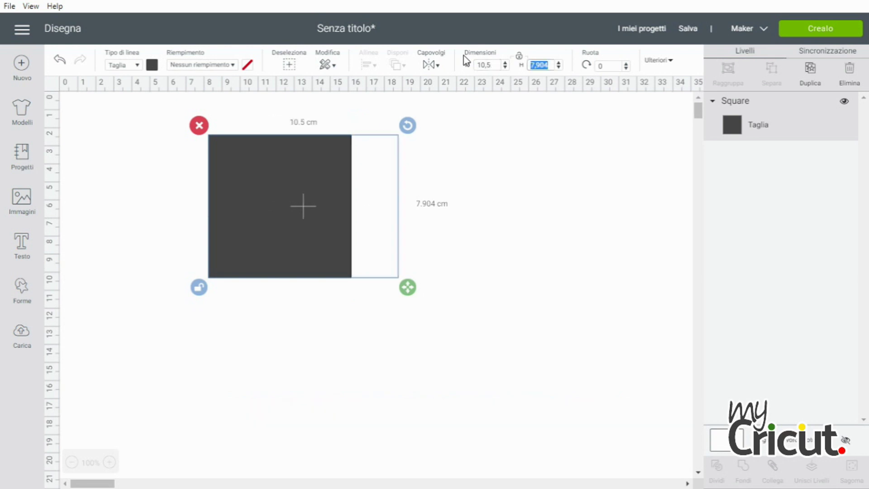
type("2,6")
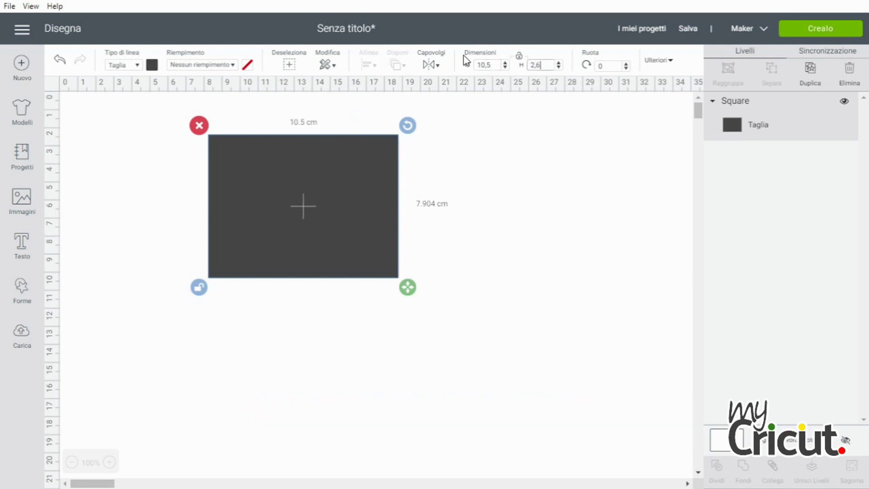
key("Return")
Move the rectangle to the upper-left area of the canvas and change its material colour to light blue.
left_click_drag(365, 155, 247, 150)
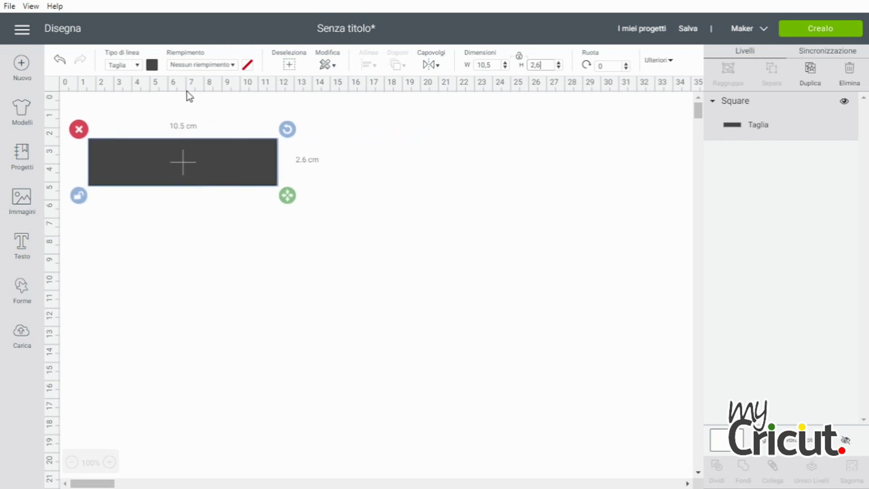
left_click(152, 65)
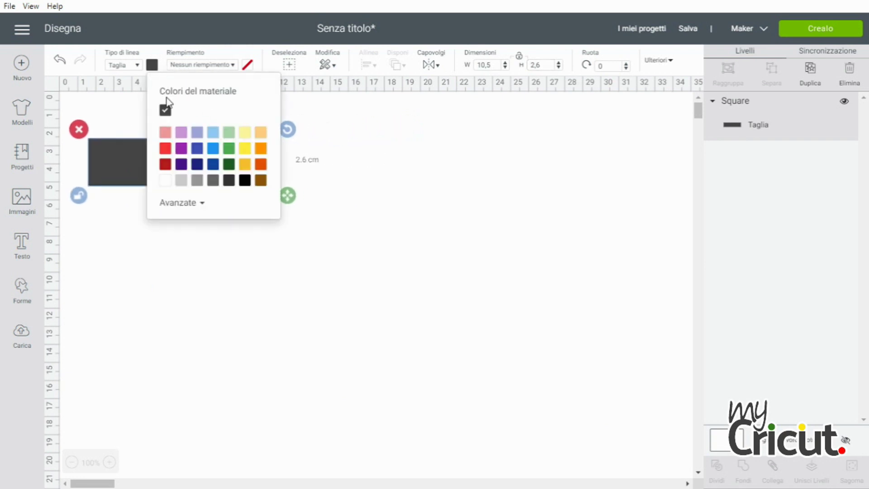
left_click(211, 133)
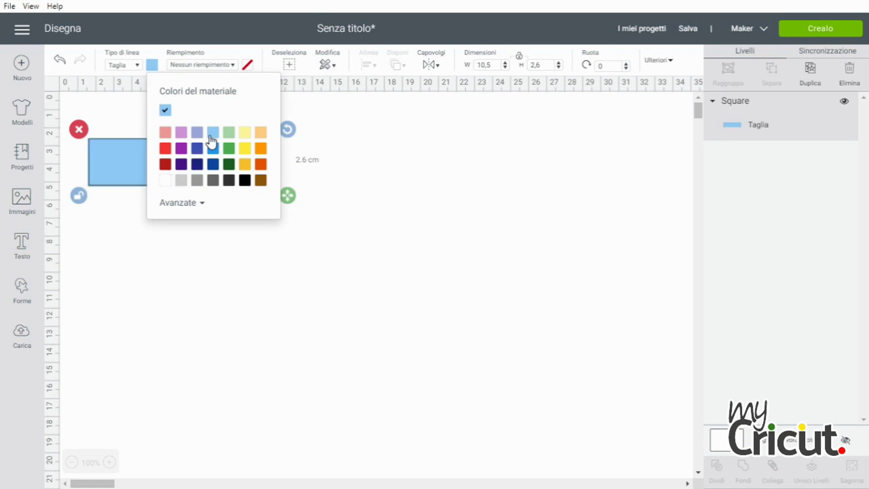
left_click(354, 156)
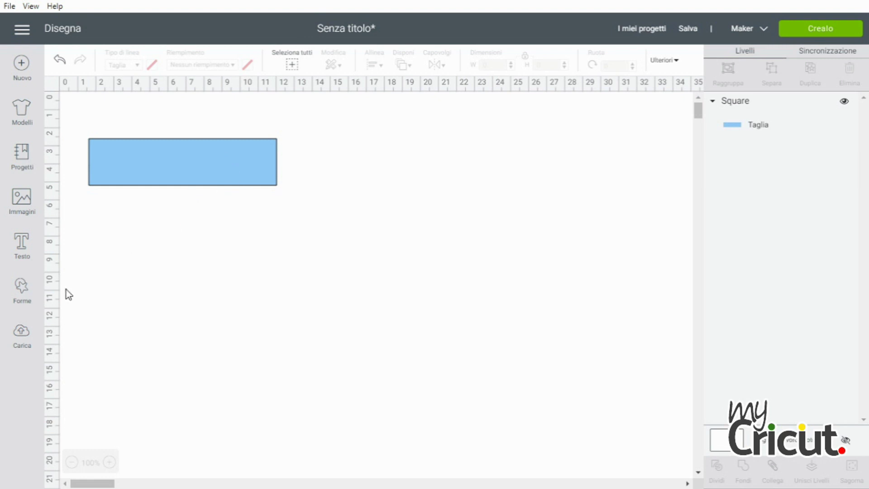
Add a vertical score line near the middle of the blue rectangle and shorten it to about 2.1 cm.
left_click(20, 287)
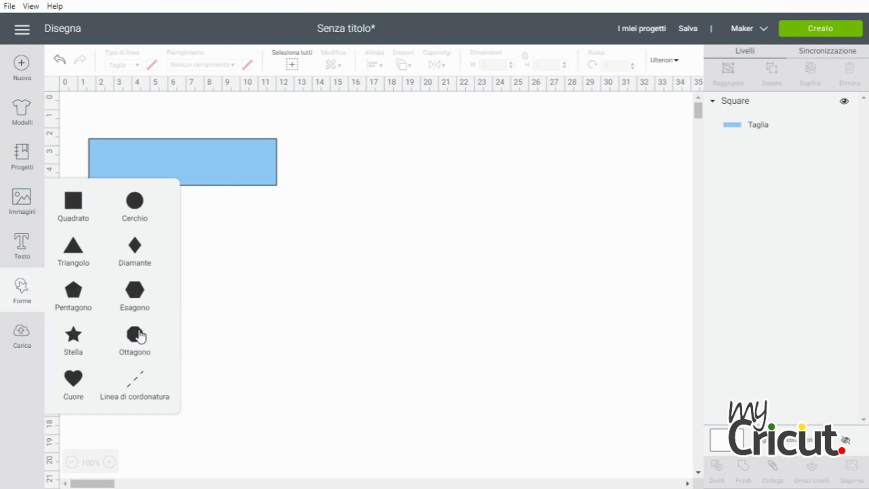
left_click(252, 260)
left_click(154, 249)
left_click_drag(158, 247, 182, 211)
left_click_drag(191, 301, 190, 200)
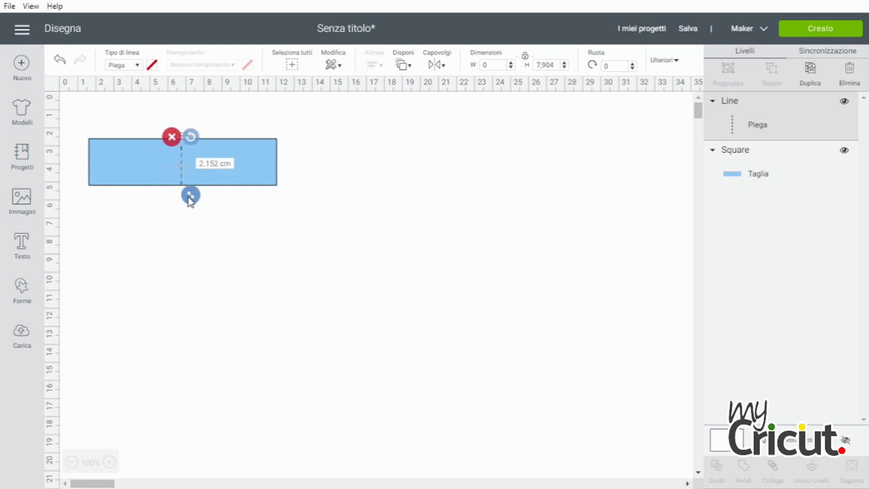
left_click(206, 215)
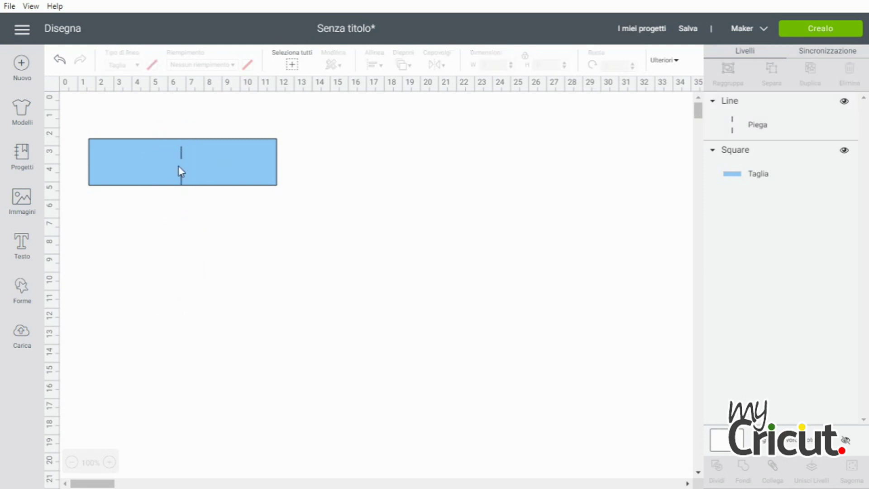
Align the score line and the blue rectangle with Centra orizzontalmente.
left_click(181, 157)
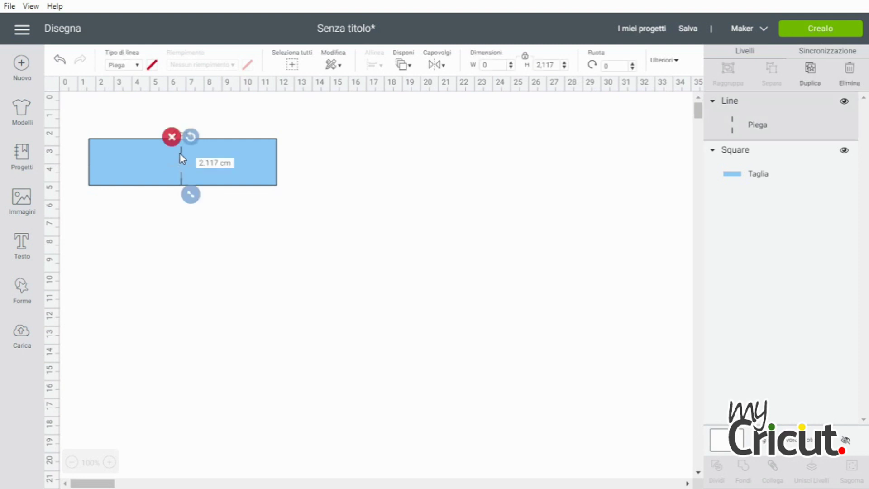
left_click(755, 175, "shift")
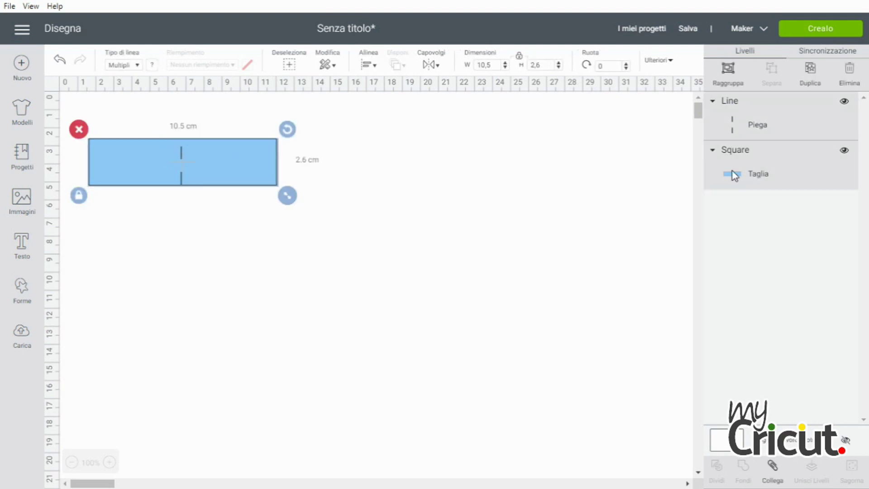
left_click(367, 68)
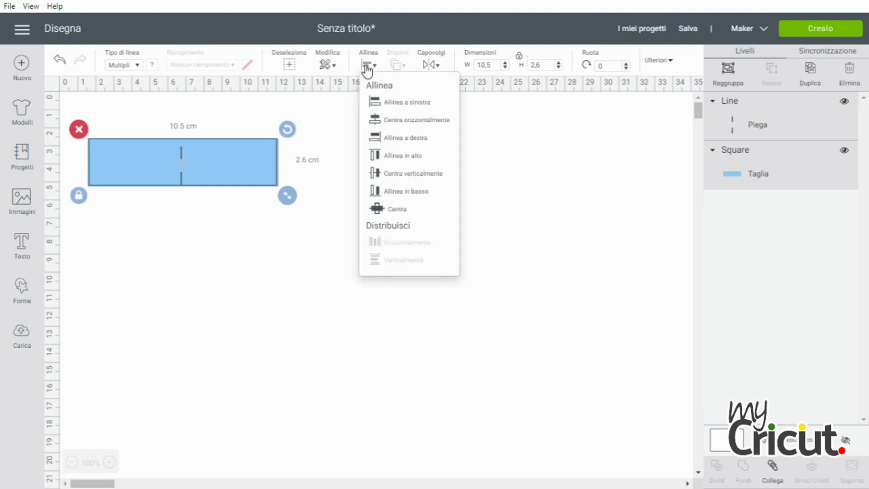
left_click(390, 120)
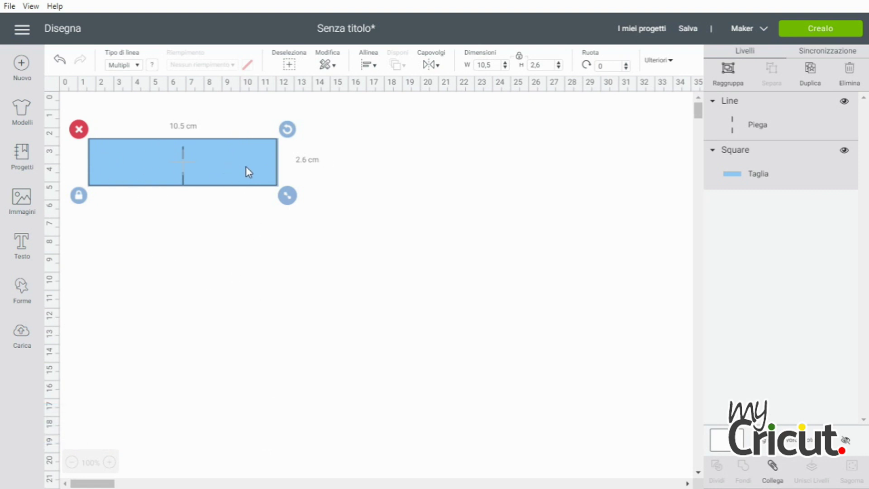
Add a text object containing the couple's first names joined by "e".
left_click(21, 246)
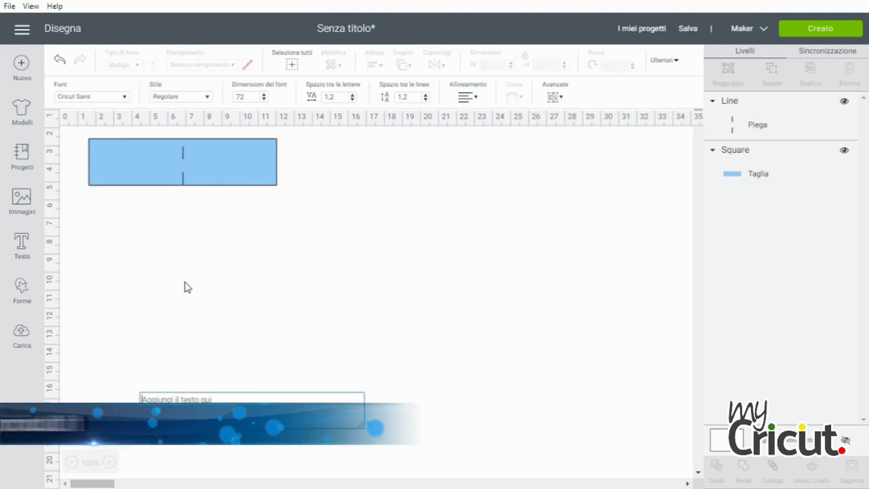
type("Stef")
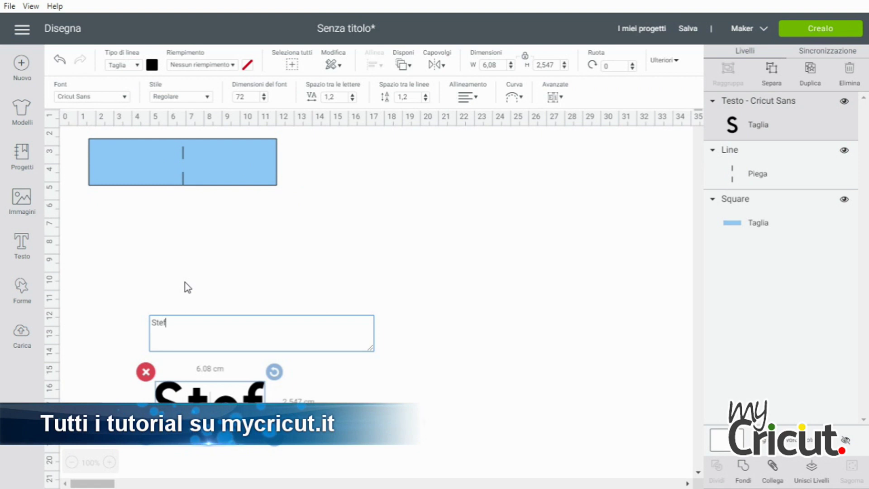
type("ano e La")
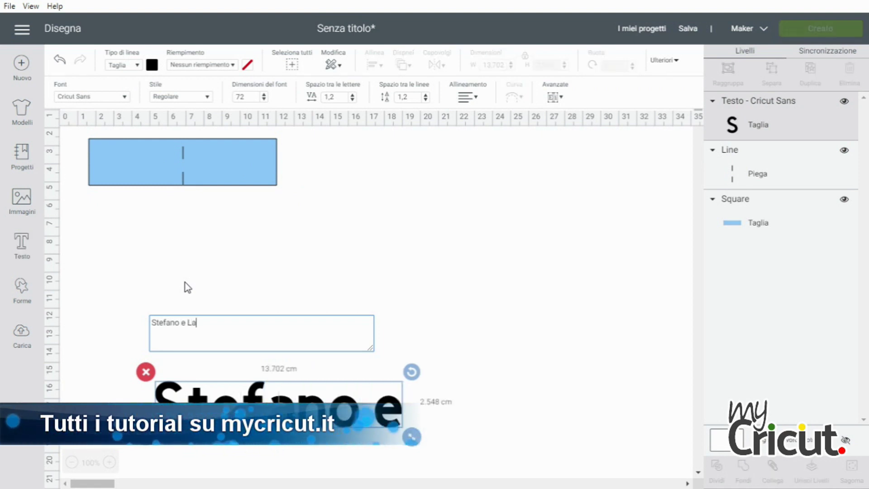
type("ura")
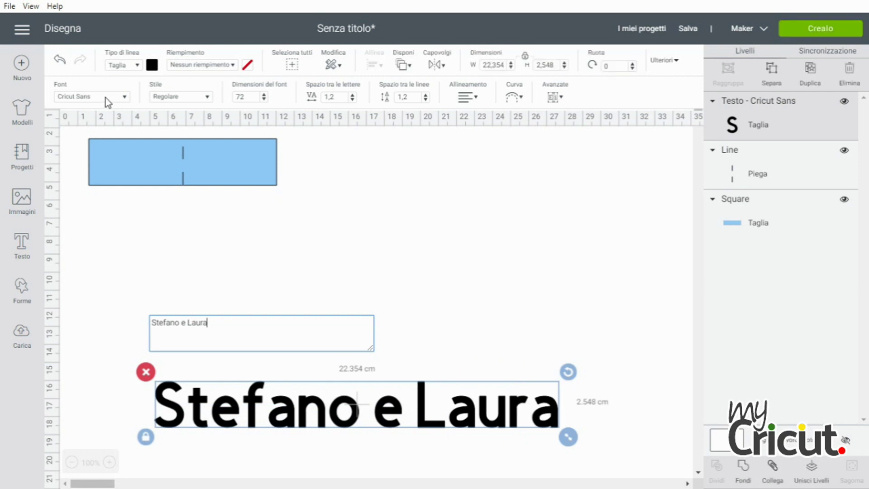
Filter the fonts by Scrittura and apply Alexis Mattox - Emma Rae to the names text.
left_click(102, 99)
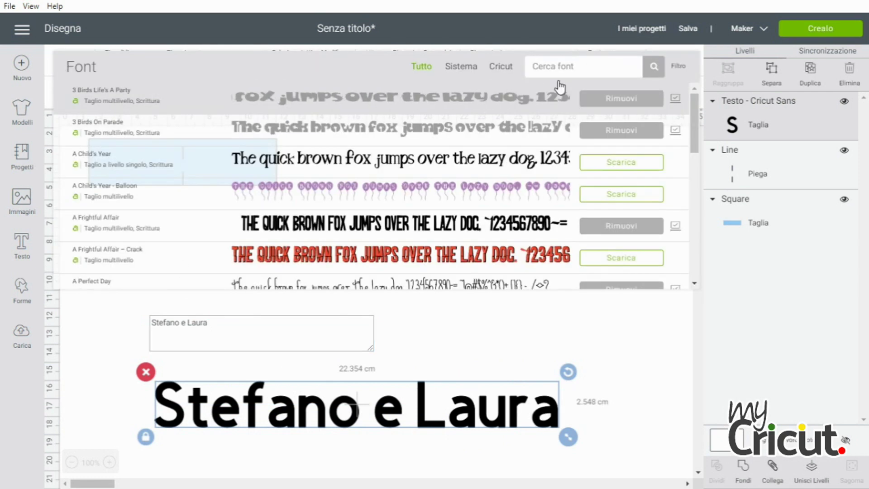
left_click(680, 68)
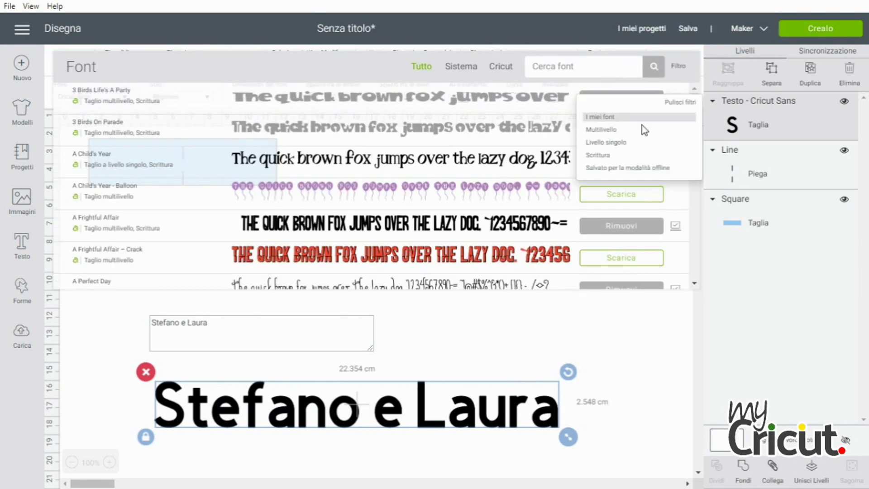
left_click(601, 145)
scroll(420, 215, "down", 3)
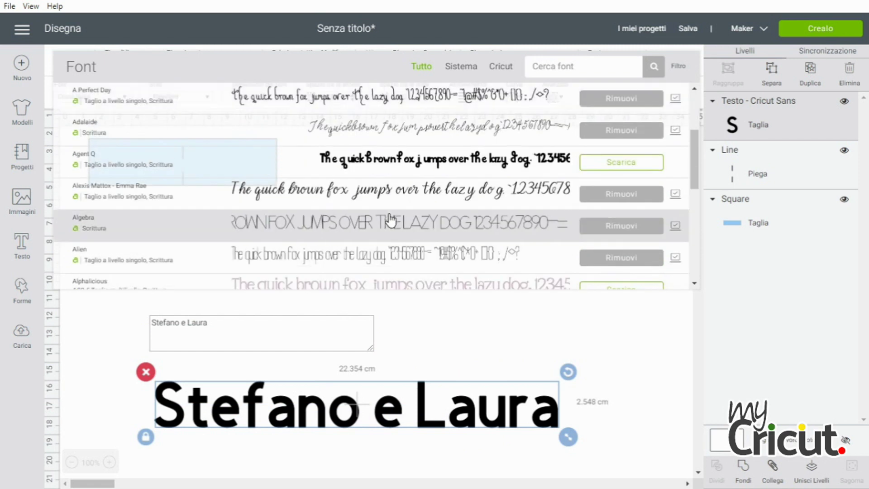
left_click(380, 191)
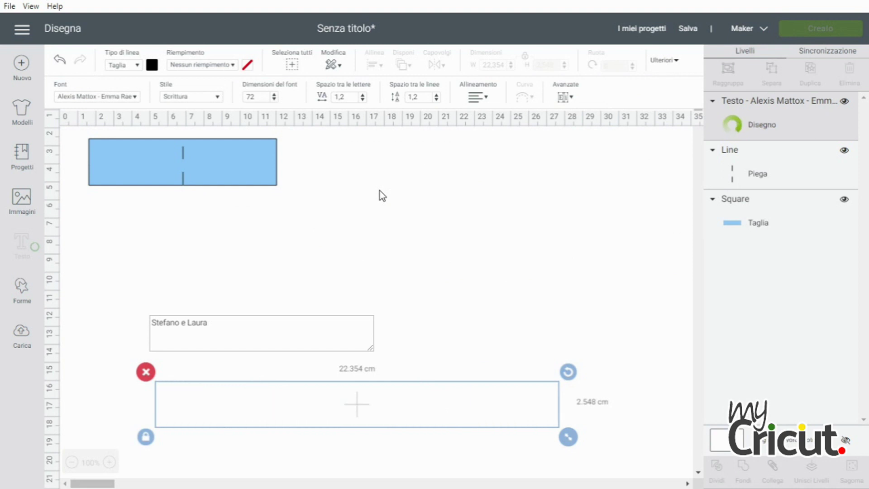
Reduce the letter spacing of the names text to -0.1.
left_click(362, 99)
left_click(362, 100)
left_click(362, 99)
left_click(363, 100)
left_click(363, 100)
left_click(362, 99)
left_click(363, 100)
left_click(362, 100)
left_click(363, 100)
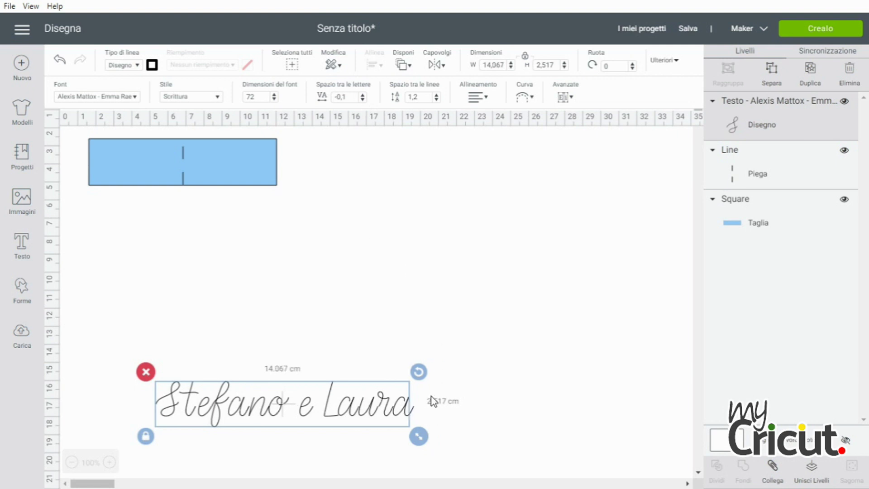
Scale the names text down to about 4.05 × 0.72 cm and place it on the rectangle's right half.
left_click_drag(418, 436, 248, 168)
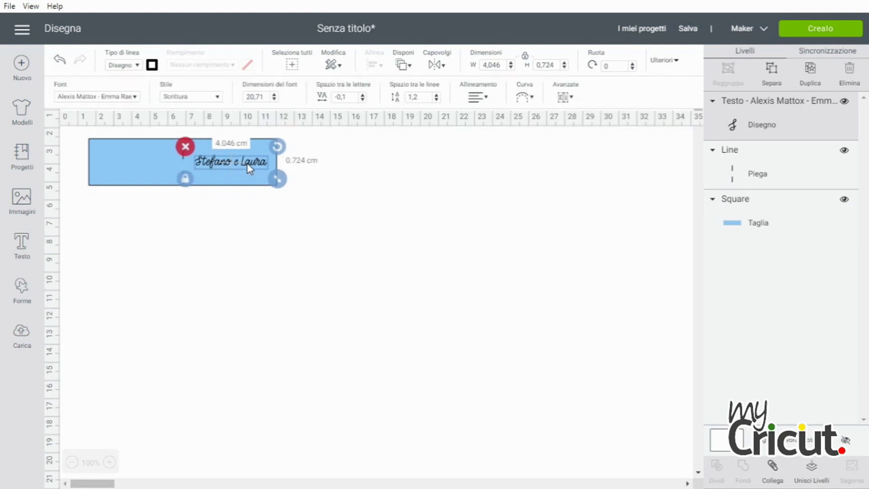
left_click(295, 165)
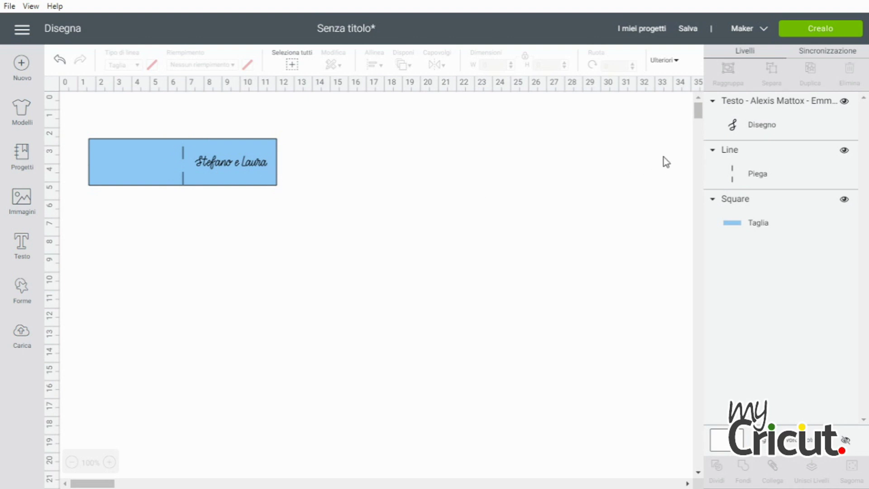
Flatten the names text and the blue rectangle into one printable layer, leaving out the score line.
left_click(749, 127)
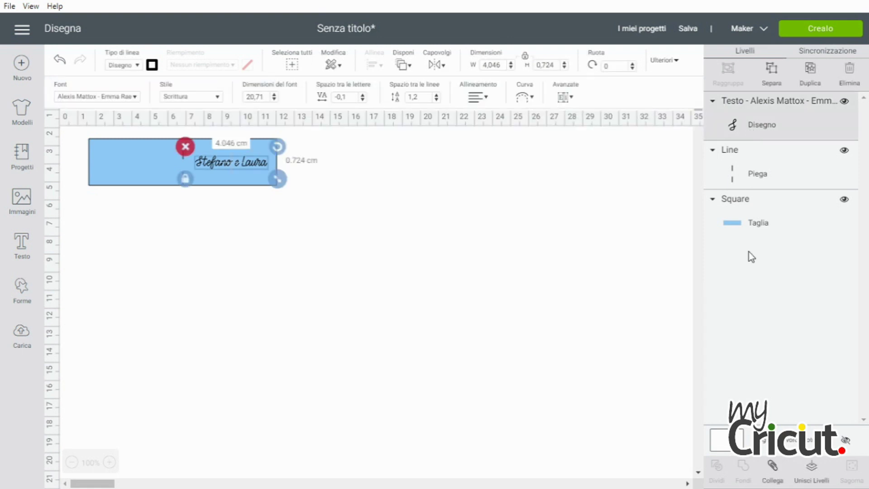
left_click(750, 230, "shift")
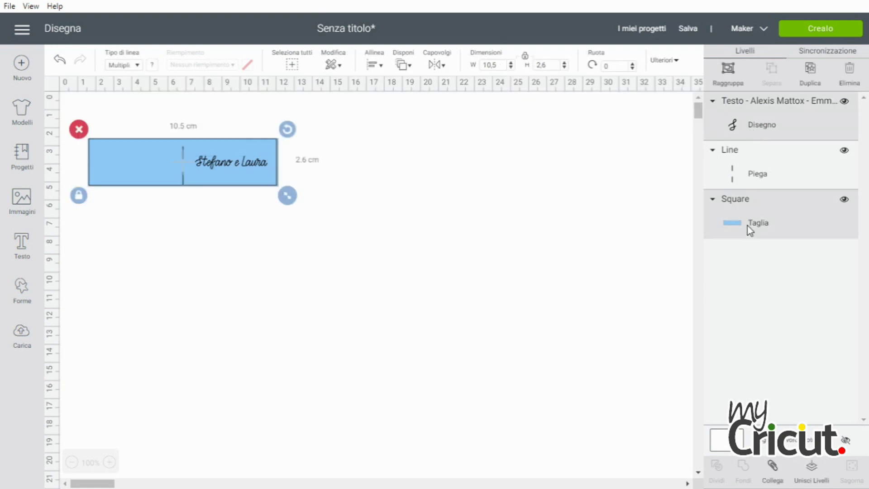
left_click(812, 468)
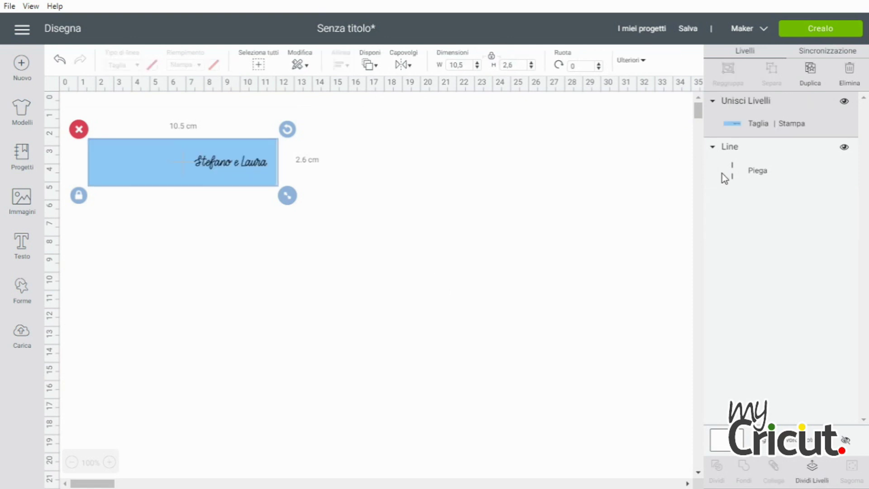
Bring the score line to the front, above the flattened rectangle.
left_click(747, 168)
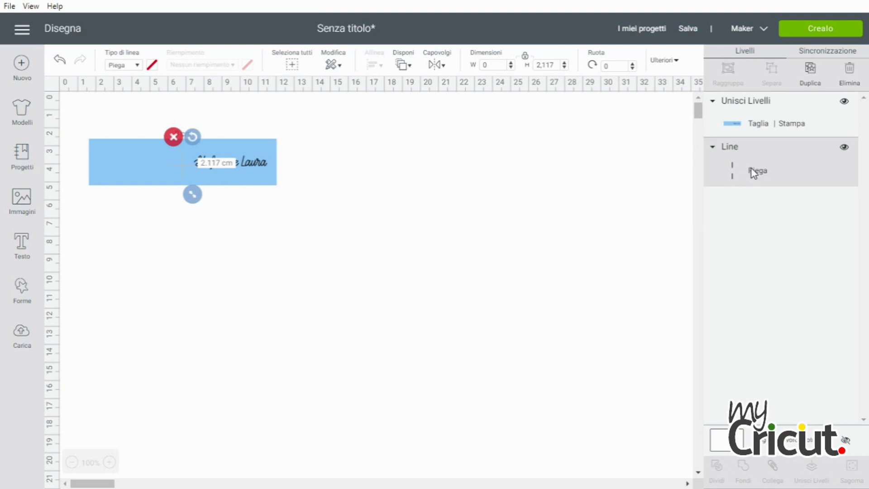
left_click(403, 65)
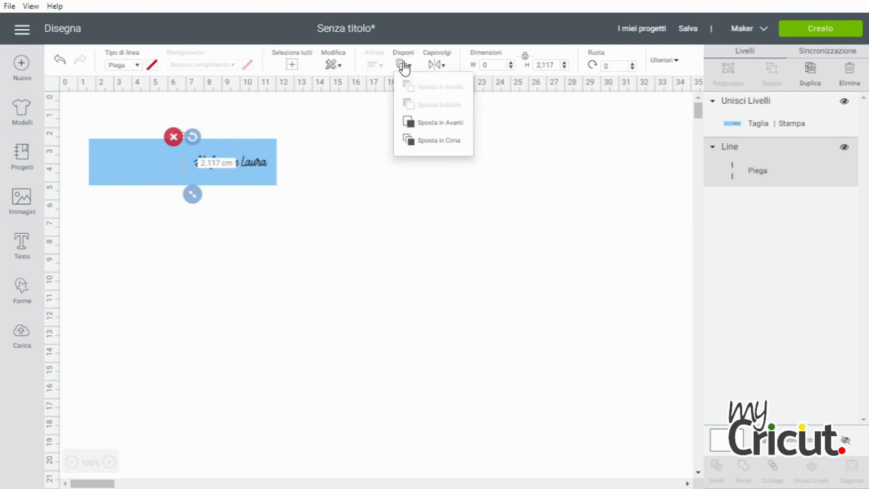
left_click(414, 140)
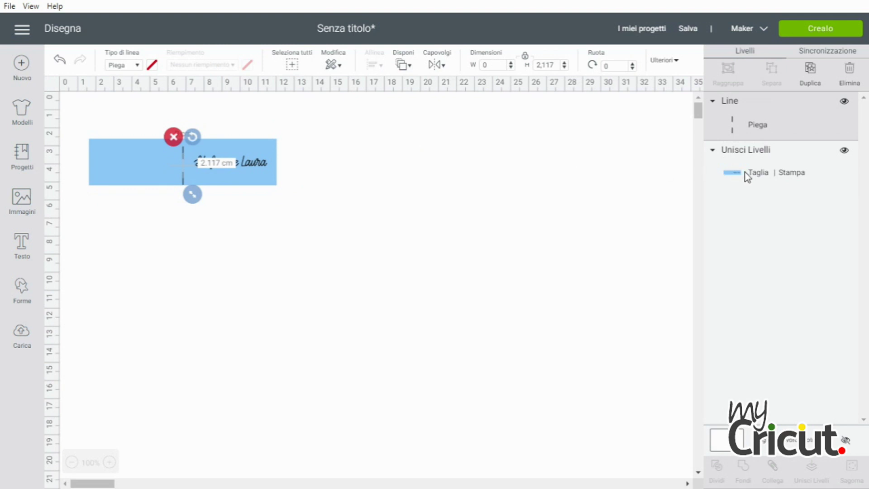
Attach the score line to the flattened rectangle, and place a duplicate of the finished tag directly below the original.
left_click(778, 173, "shift")
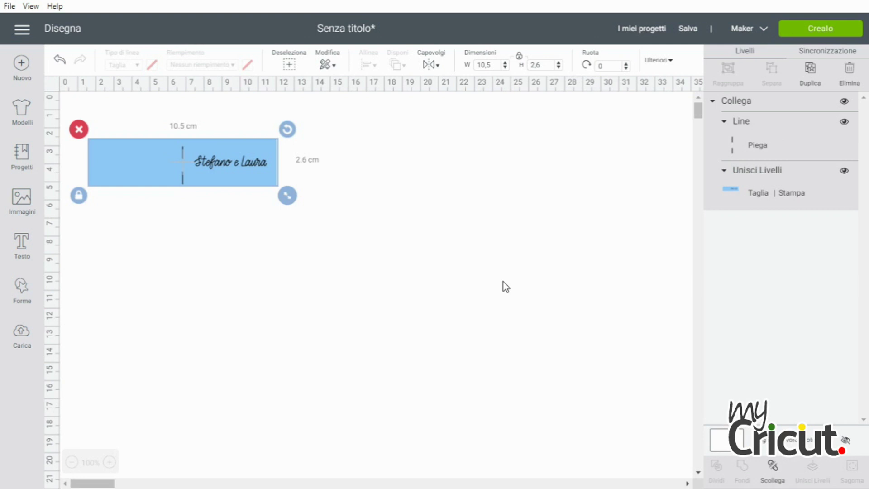
left_click(417, 286)
left_click(205, 166)
left_click(810, 72)
left_click_drag(246, 203, 219, 224)
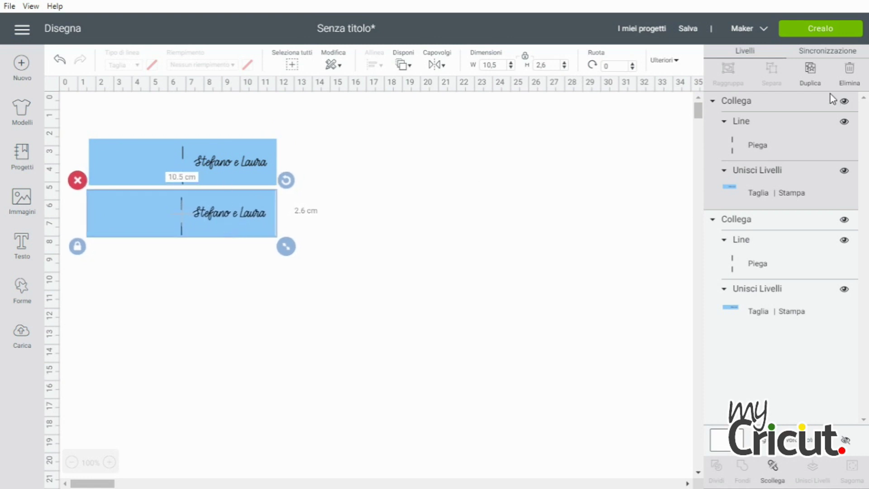
Add three more copies of the tag one below another to form a column of five.
left_click(804, 66)
left_click_drag(295, 248, 277, 290)
left_click(417, 263)
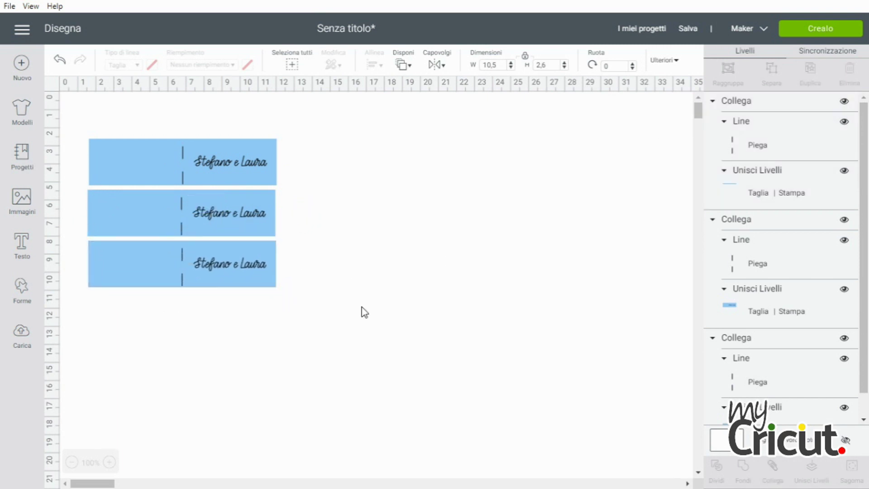
key("ctrl+v")
left_click_drag(175, 300, 222, 368)
left_click(808, 73)
left_click(583, 198)
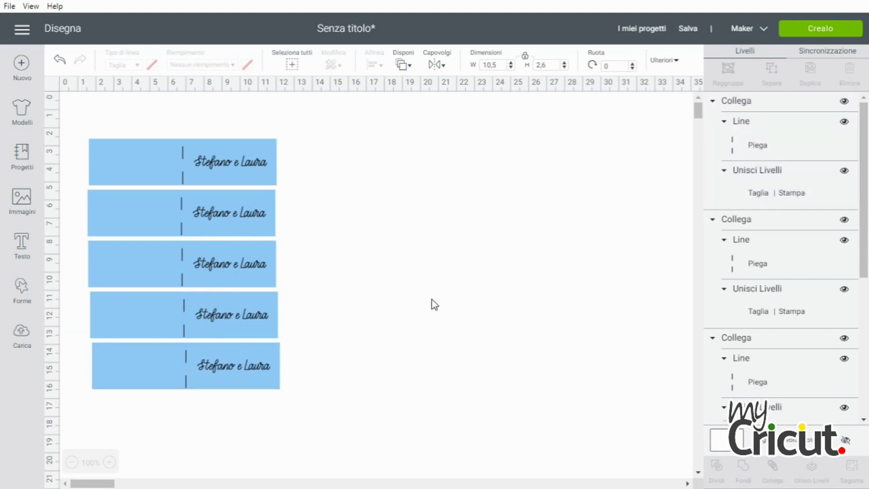
Add two more copies beneath the fifth tag, extending the column to seven tags.
left_click(253, 380)
key("ctrl+d")
left_click_drag(268, 397, 223, 437)
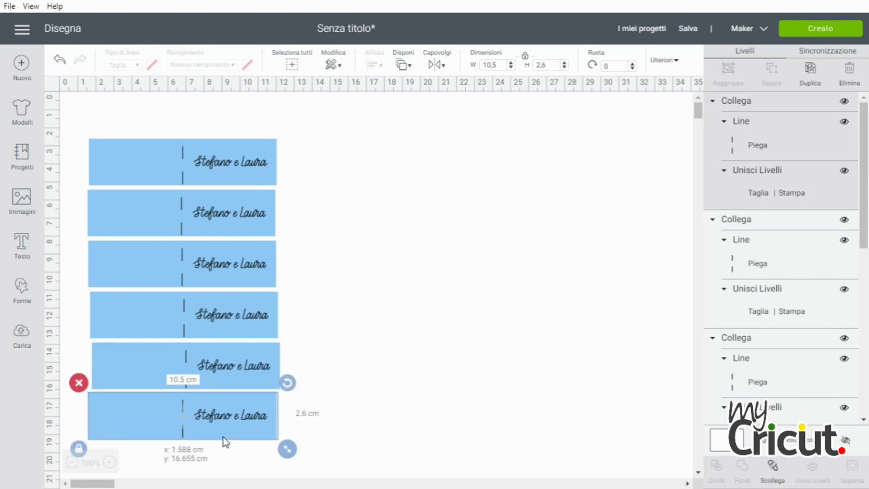
left_click(794, 72)
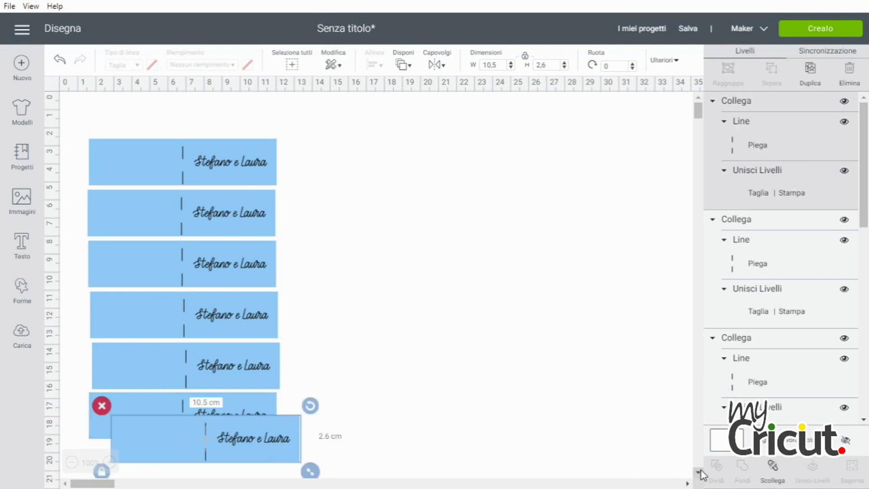
scroll(702, 471, "down", 2)
left_click_drag(259, 411, 237, 440)
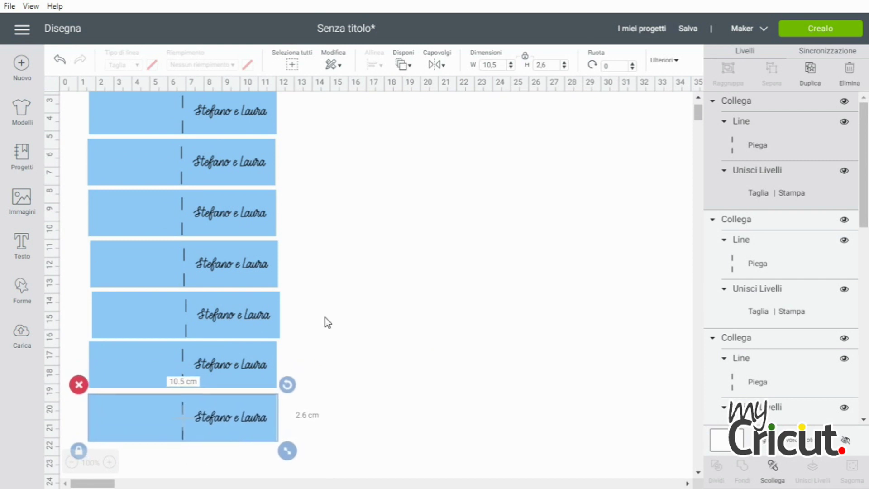
Nudge the fifth tag slightly left and the sixth tag slightly down to even out the column.
scroll(325, 317, "up", 2)
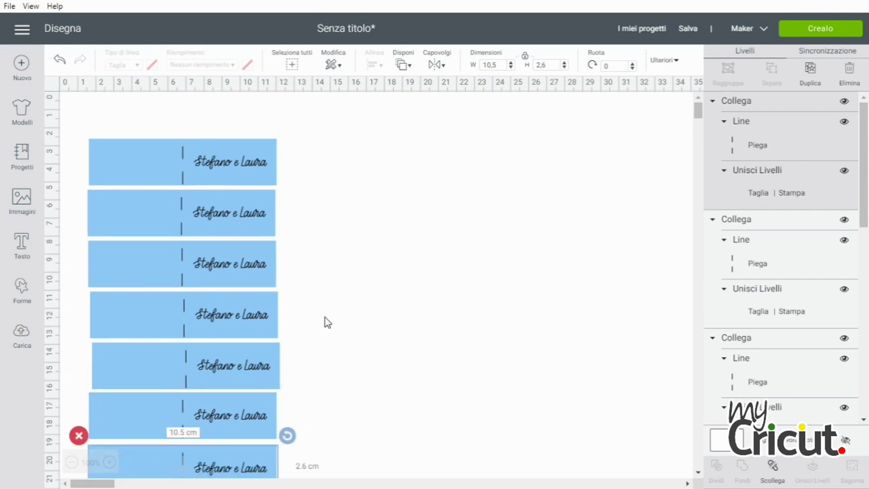
left_click(199, 172)
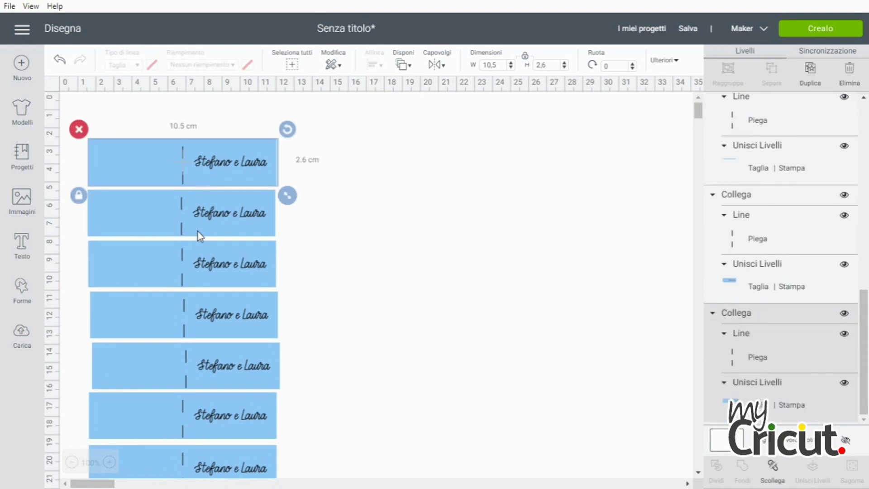
left_click(211, 370)
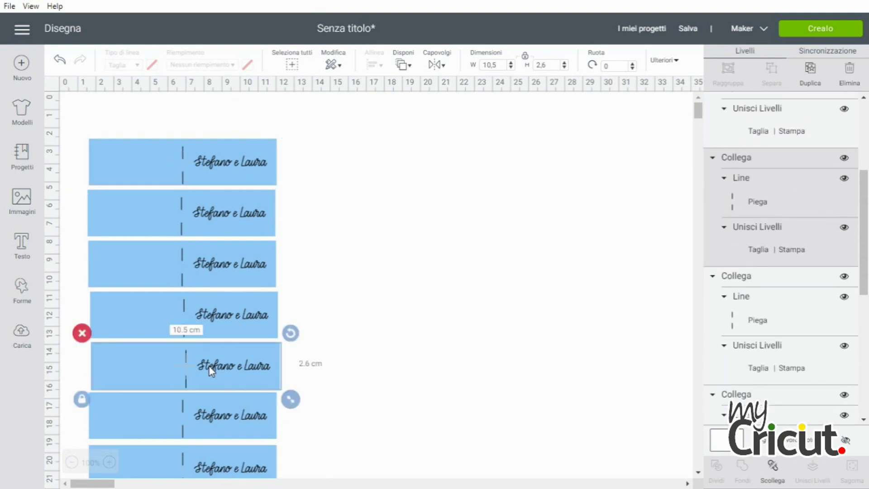
key("Left")
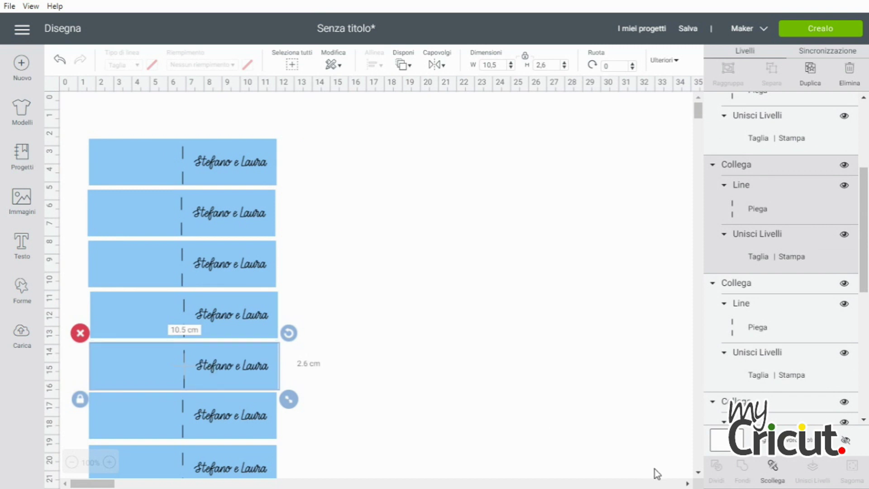
left_click(698, 471)
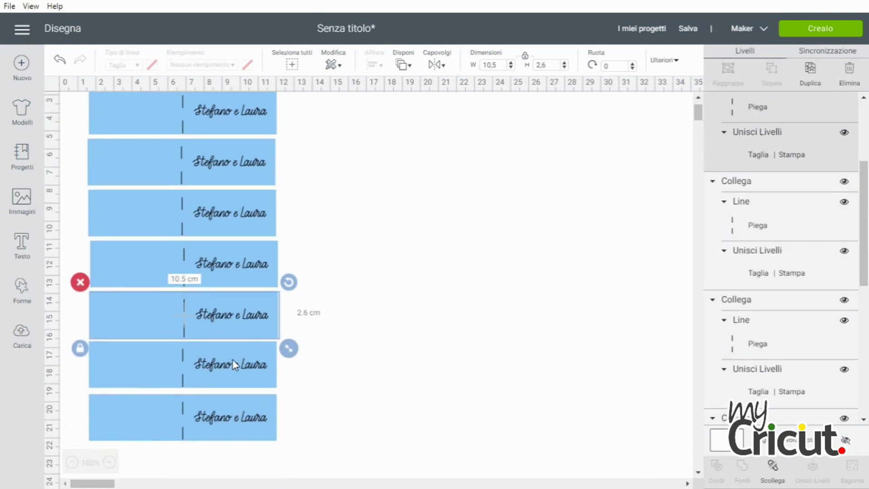
left_click(232, 360)
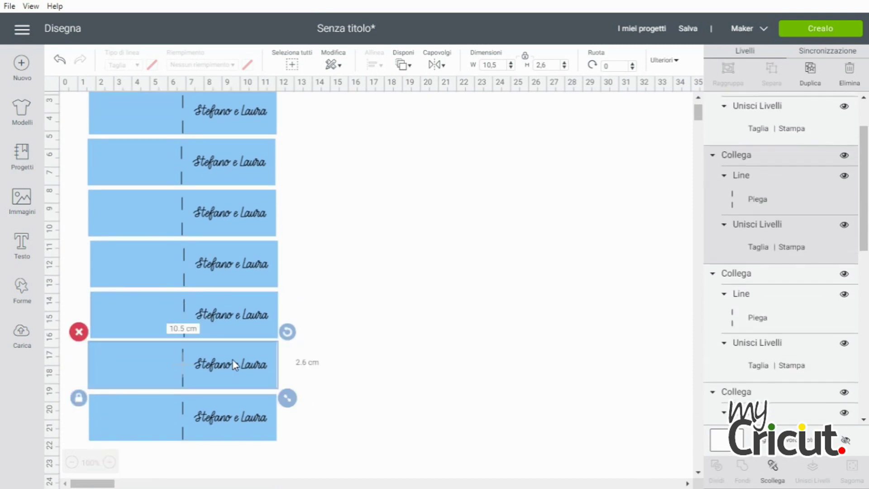
left_click(232, 422)
key("Down")
key("Down")
key("Up")
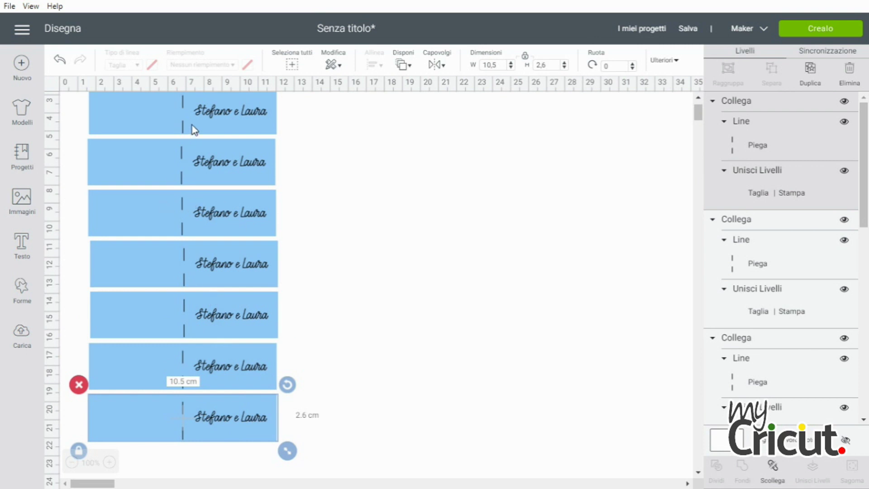
Select all seven tags in the column and align them to the left.
scroll(196, 129, "up", 1)
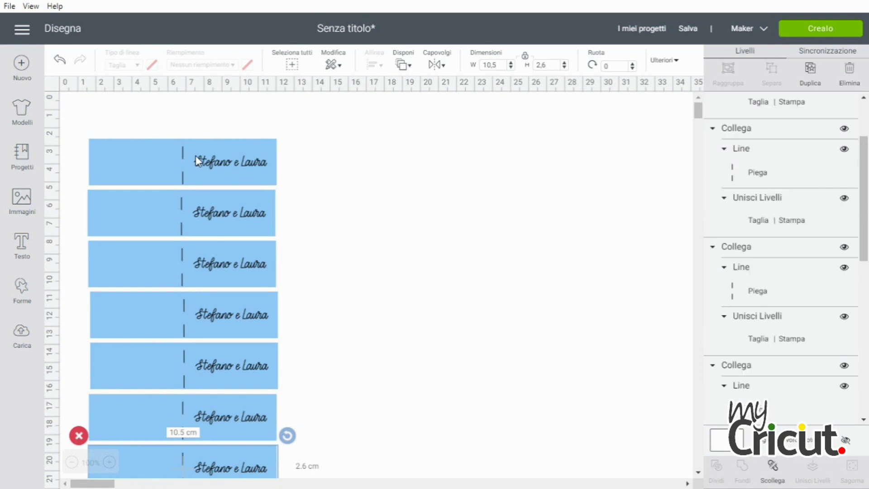
left_click(196, 156)
left_click(210, 259, "shift")
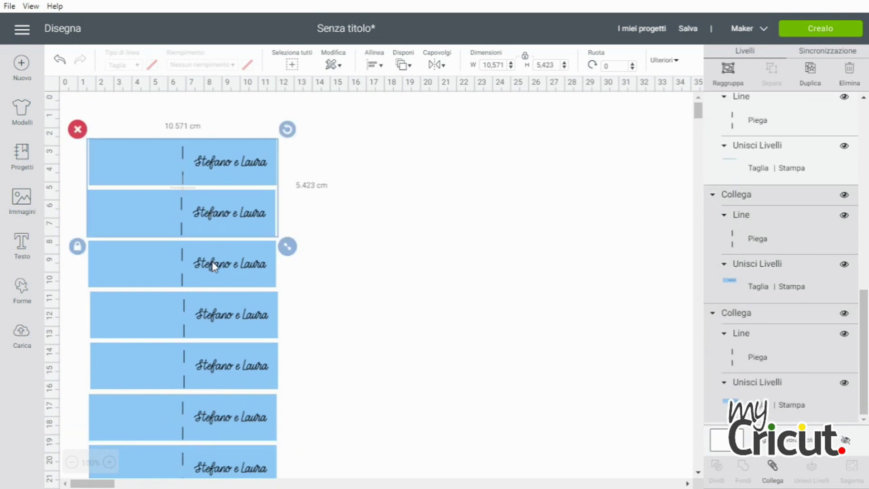
left_click(221, 322, "shift")
left_click(233, 370, "shift")
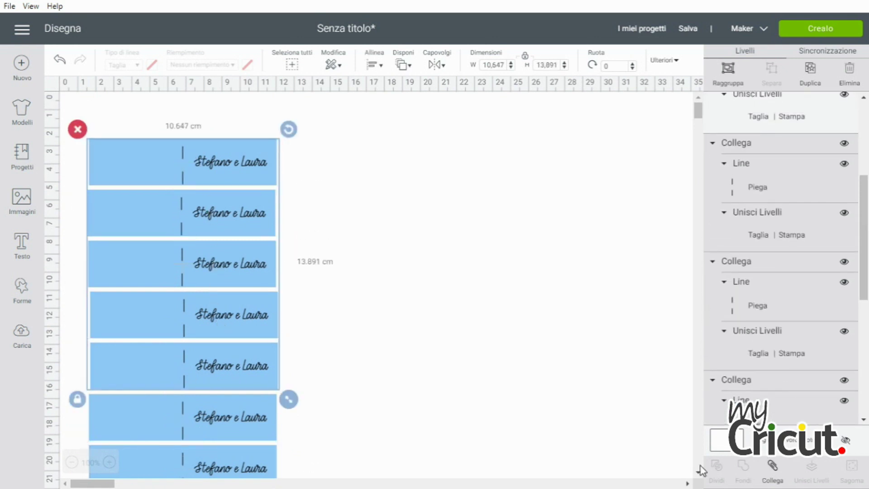
left_click(698, 473)
left_click(697, 473)
left_click(246, 374, "shift")
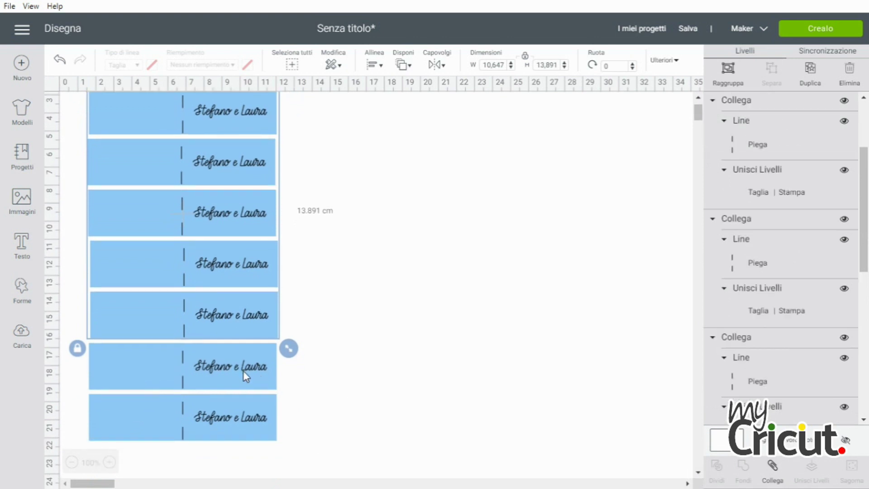
left_click(248, 416, "shift")
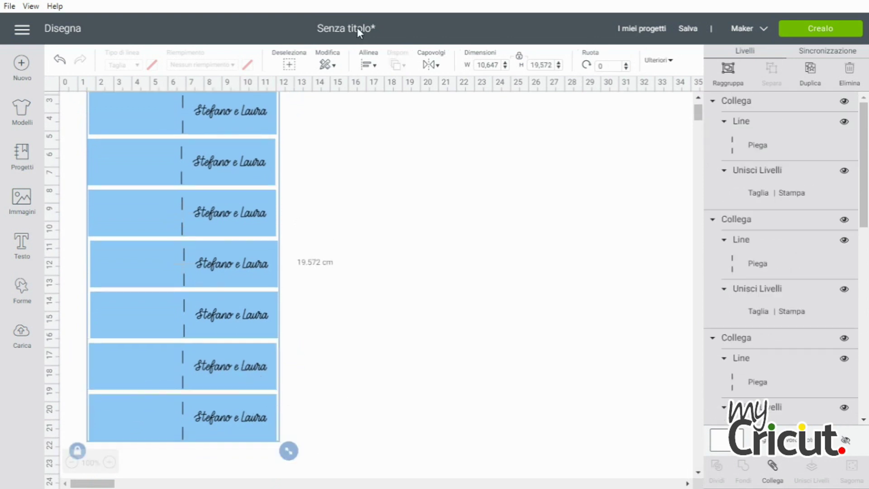
left_click(366, 66)
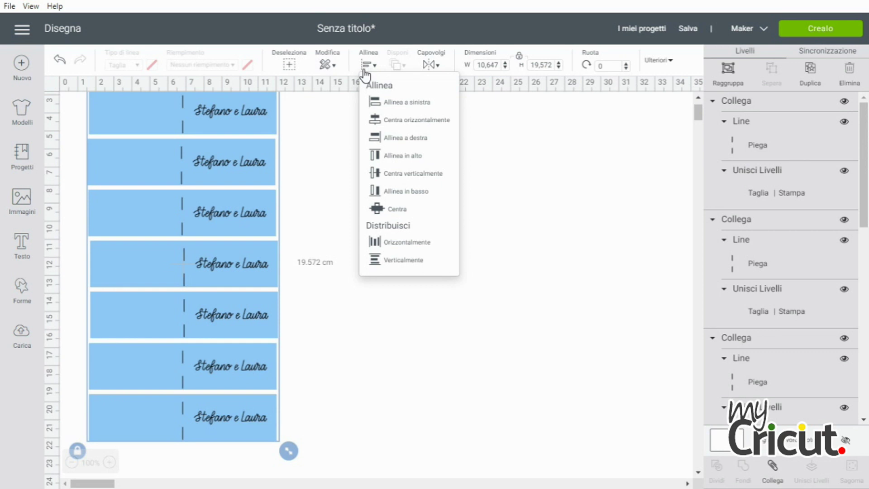
left_click(389, 101)
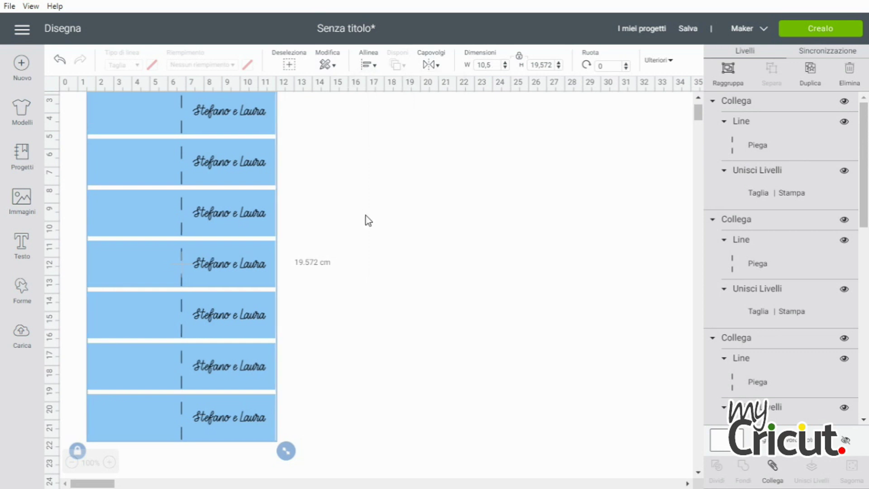
scroll(366, 220, "up", 2)
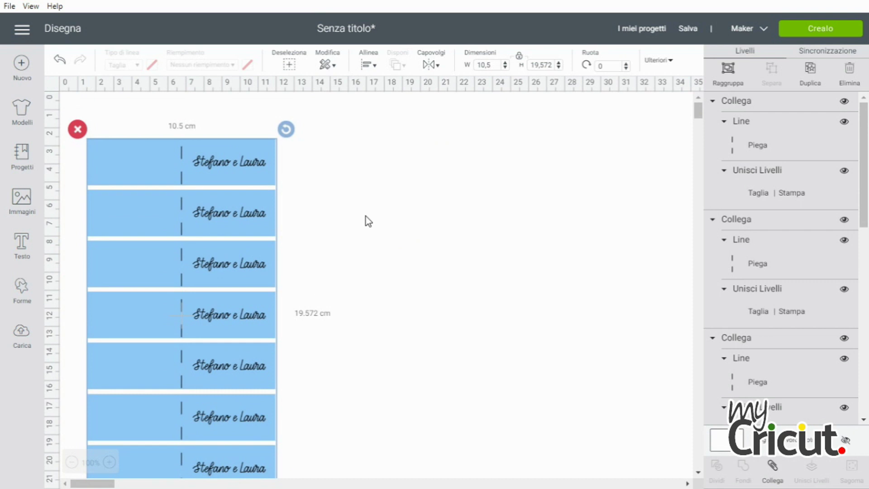
left_click(366, 217)
Duplicate the uppermost tag and place the copy beside it to start a second column.
left_click(240, 165)
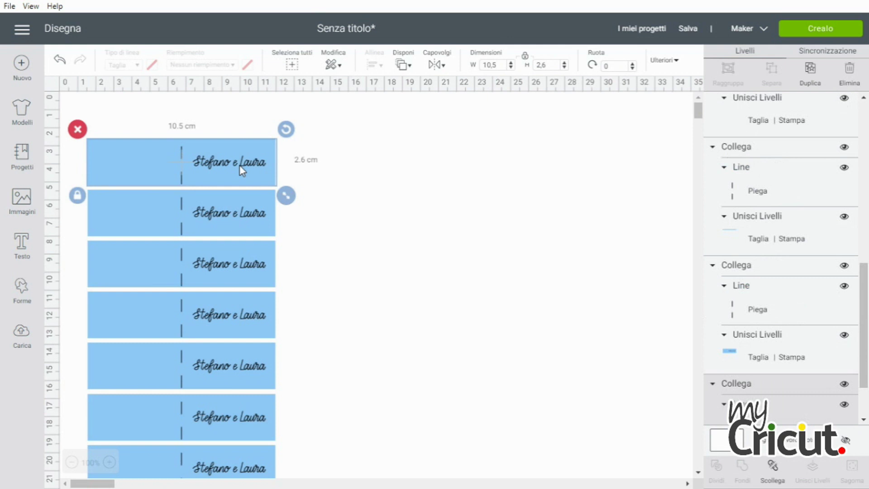
left_click(810, 70)
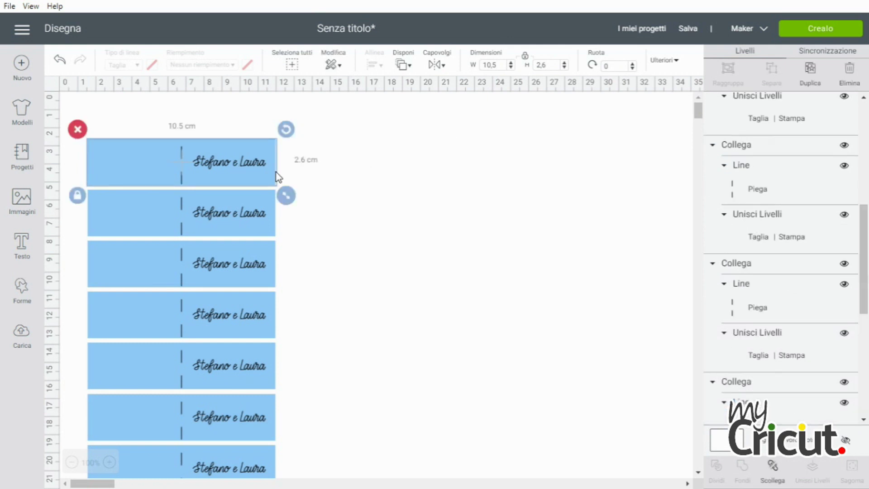
left_click_drag(262, 172, 427, 151)
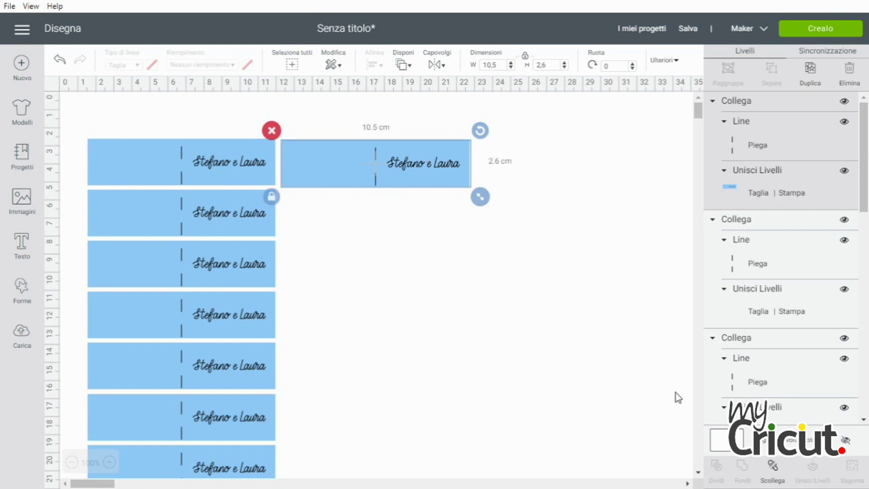
Detach the score line from the second-column tag and unflatten its printed layer into separate text and rectangle.
left_click(772, 467)
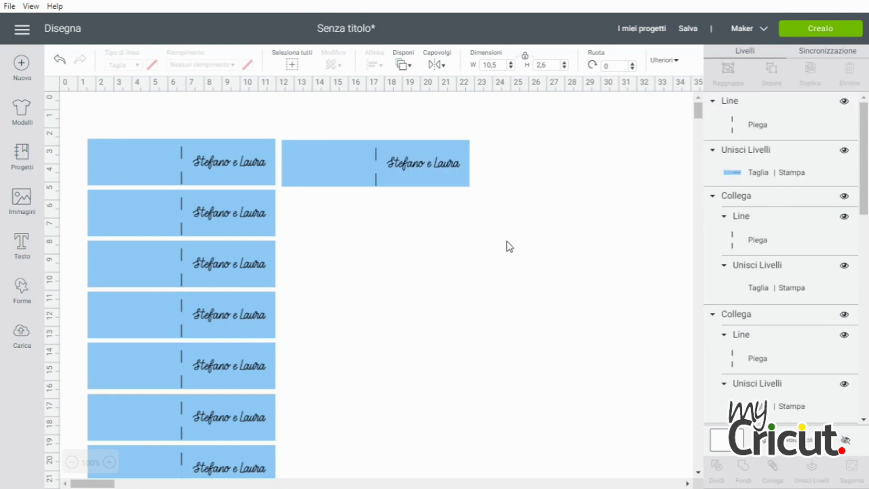
left_click(446, 169)
left_click(820, 480)
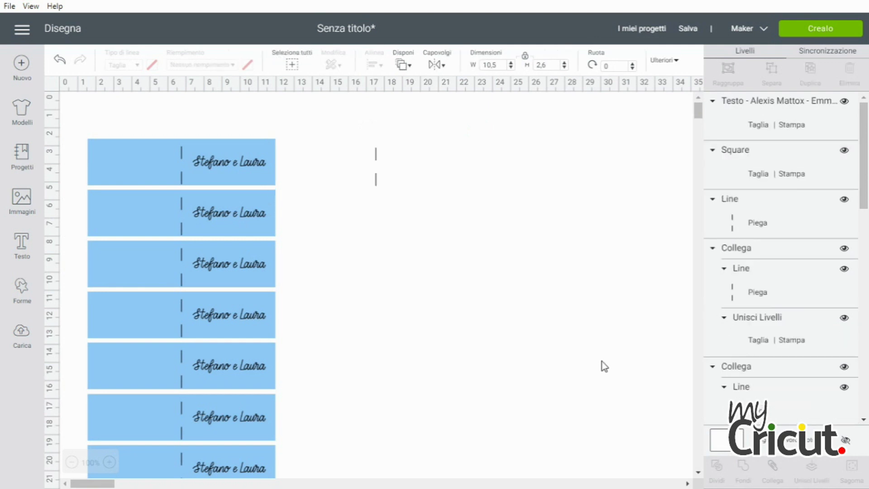
Replace the names text on the second-column tag with "18 luglio 2021".
left_click(444, 167)
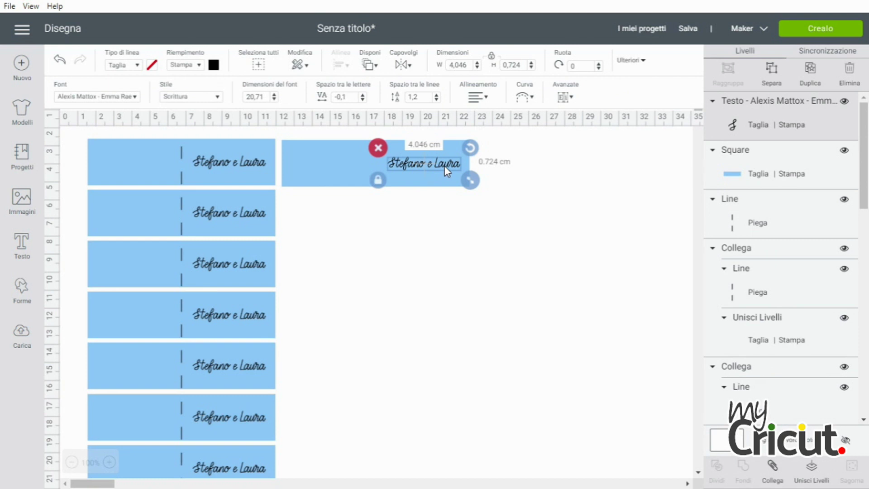
double_click(444, 165)
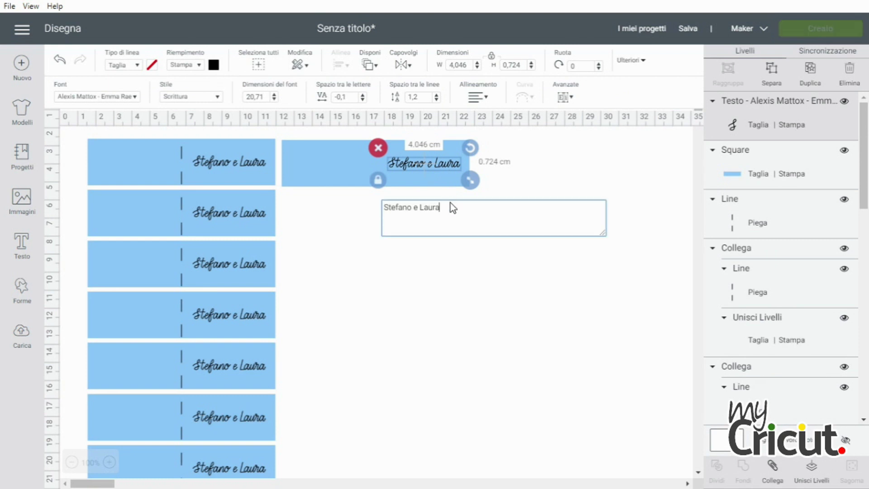
left_click_drag(441, 207, 378, 207)
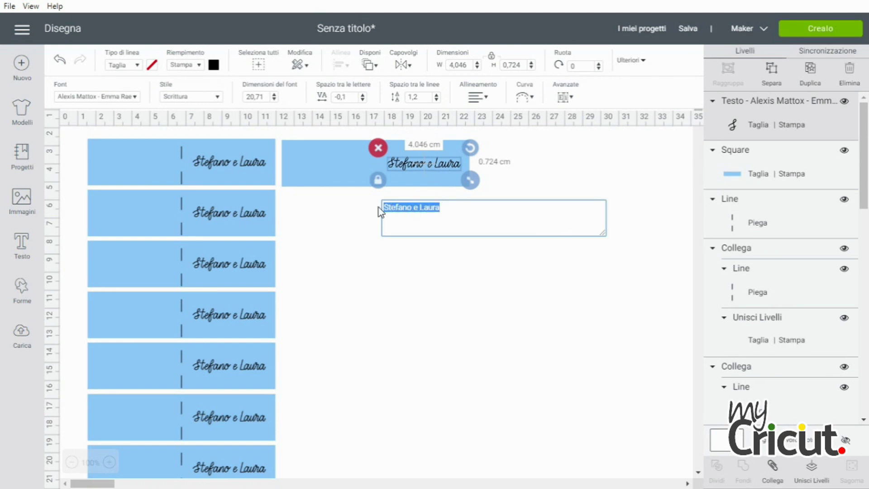
type("18 ")
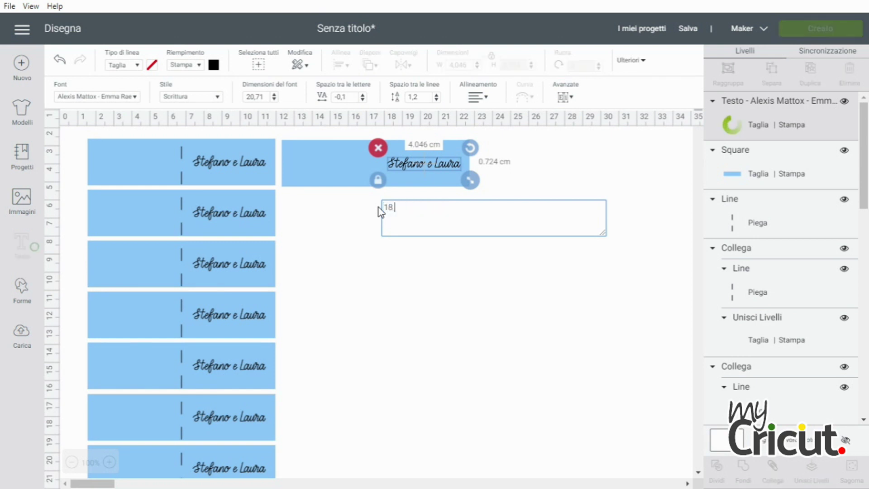
type("lug")
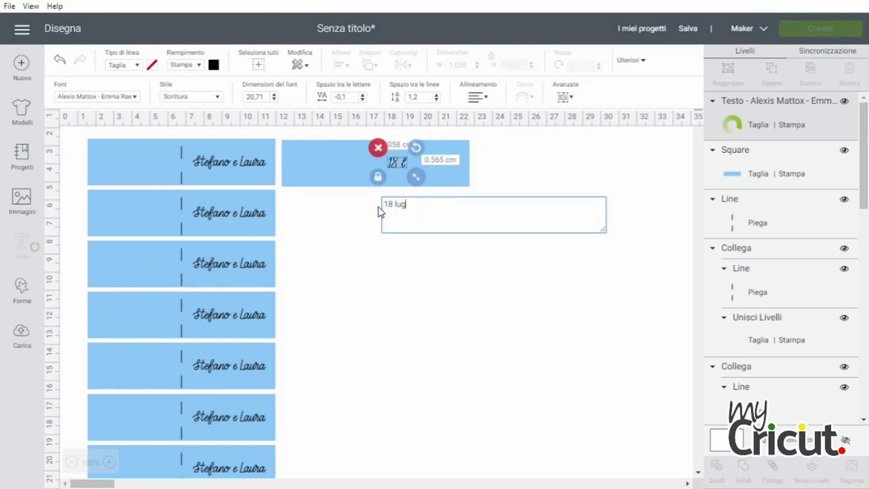
type("lio 201")
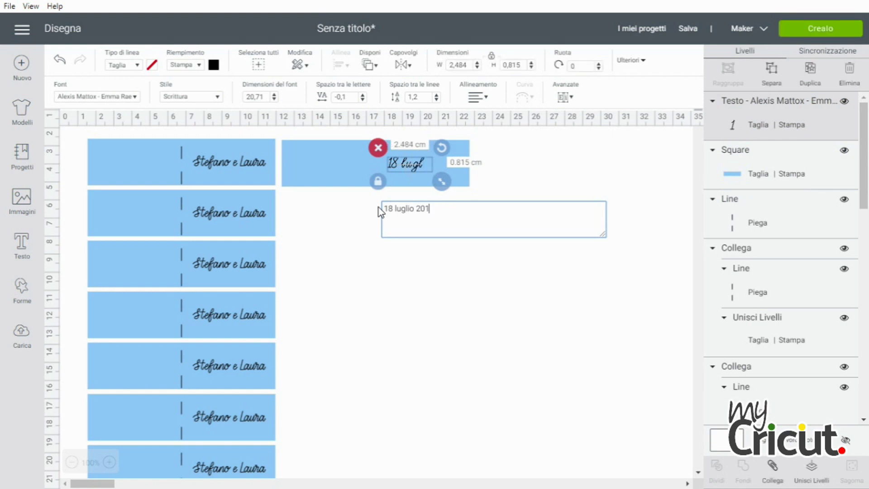
key("BackSpace")
type("21")
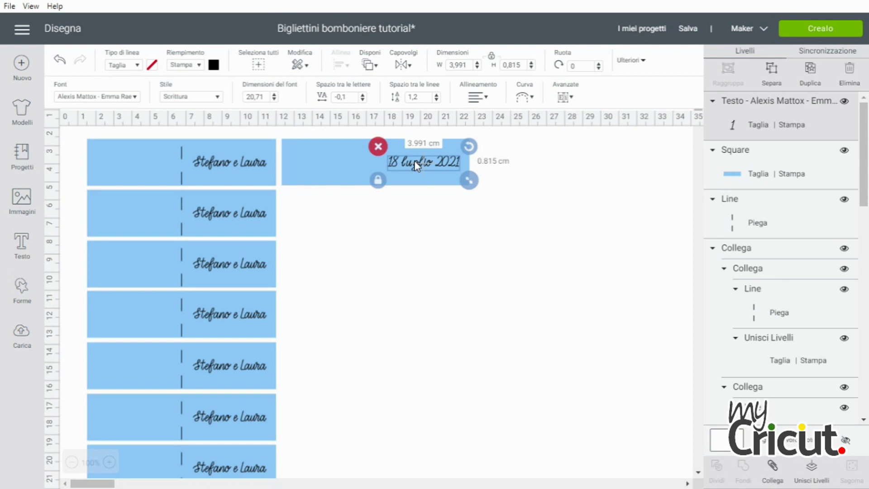
Flip the date text on the second-column tag both vertically and horizontally.
left_click(405, 66)
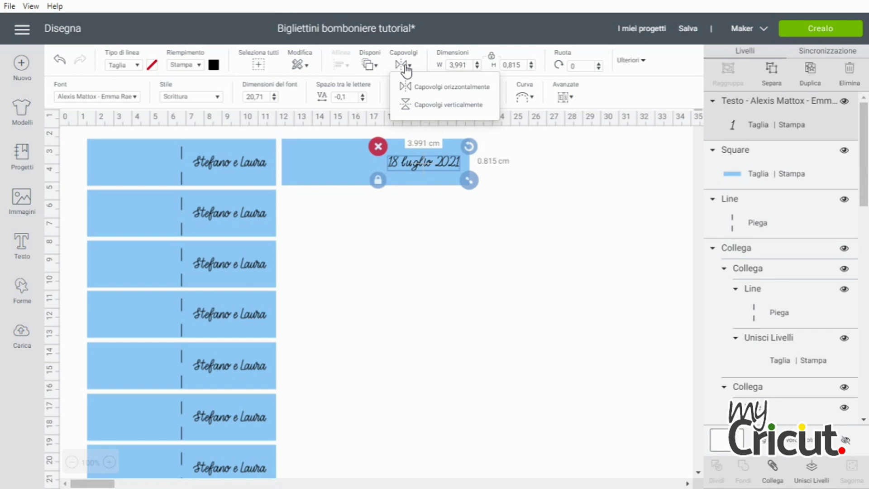
left_click(415, 104)
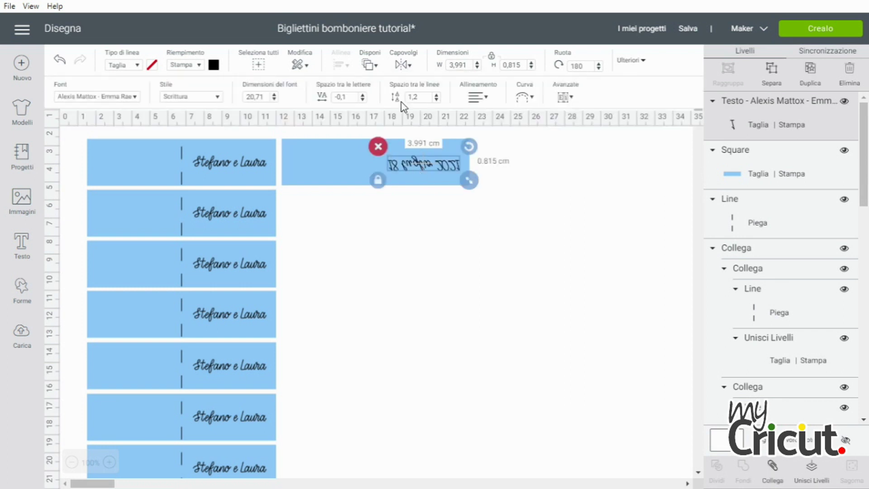
left_click(404, 65)
left_click(420, 90)
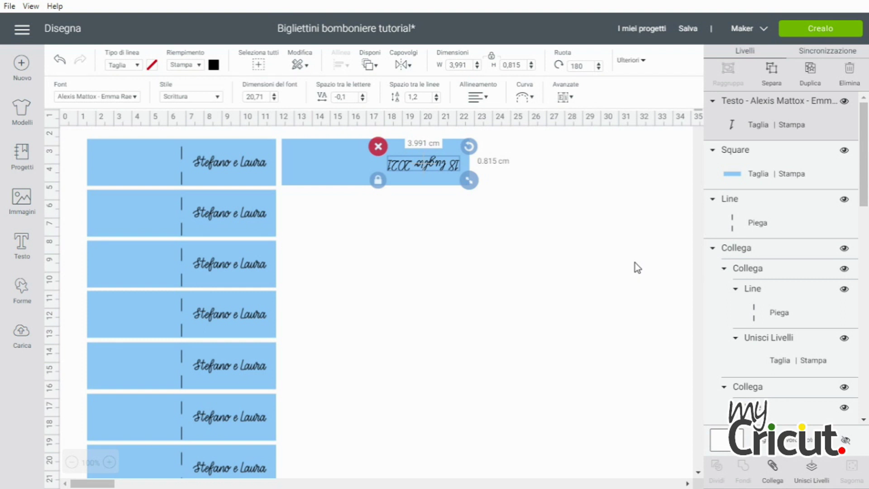
Send the second-column rectangle to the back and flatten it together with the date text.
left_click(339, 164)
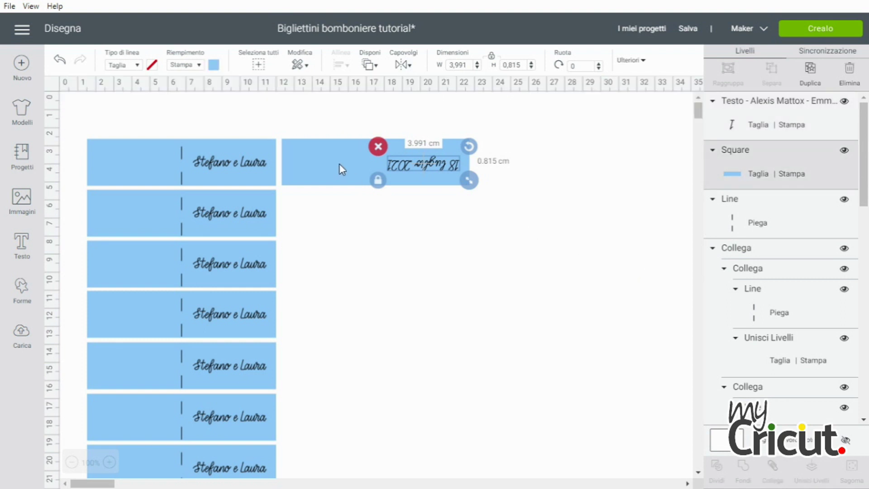
left_click(370, 65)
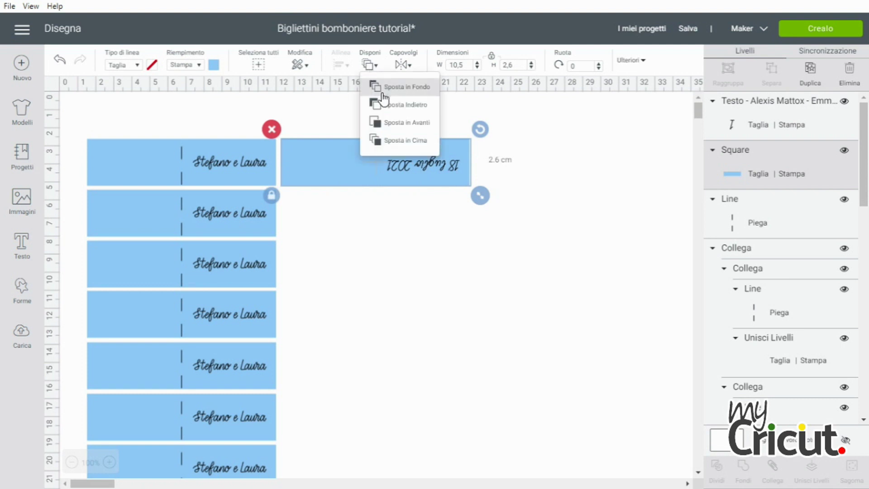
left_click(383, 91)
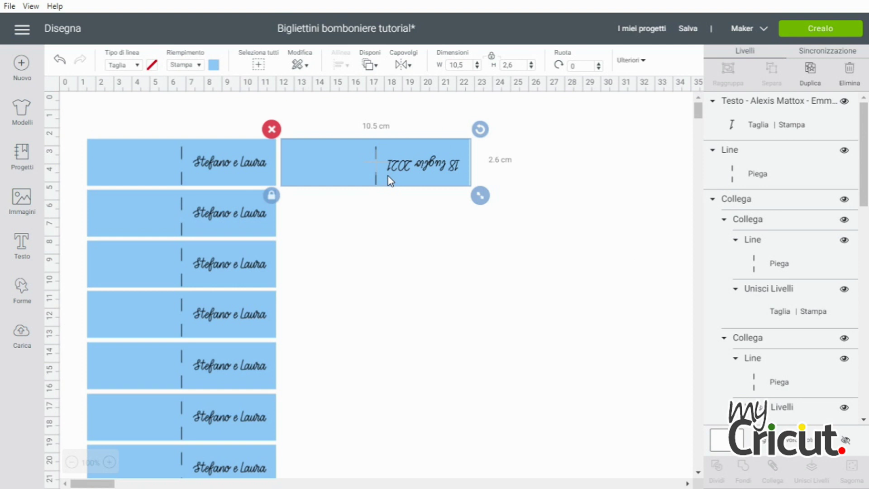
left_click(452, 166)
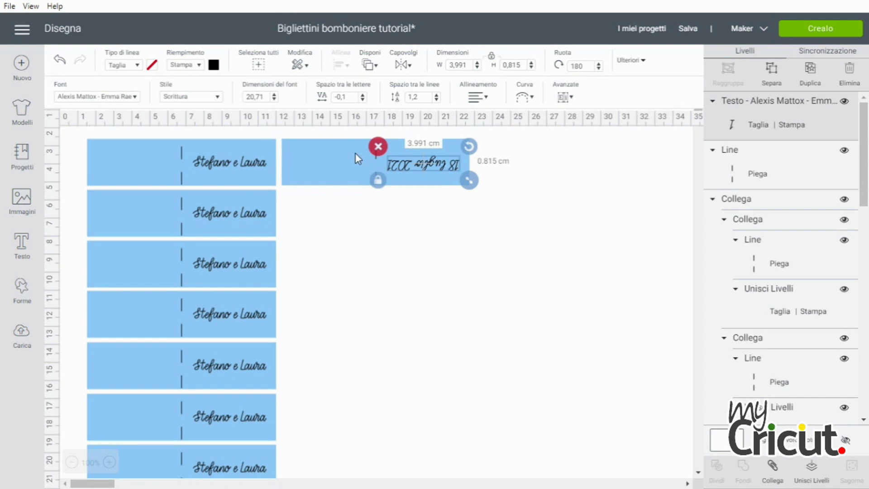
left_click(317, 150)
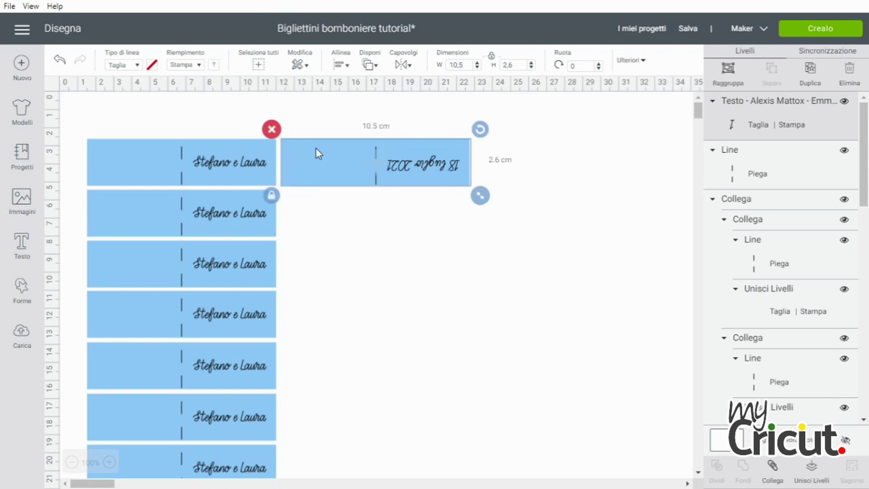
left_click(812, 470)
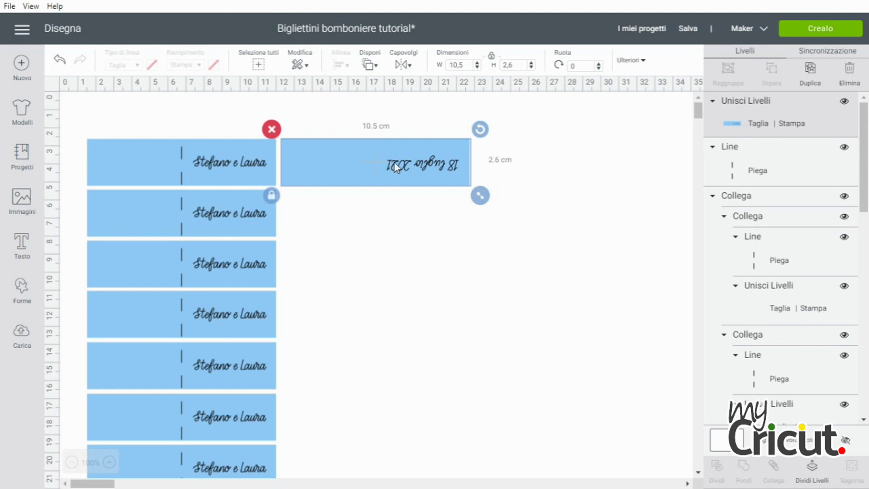
Send the flattened date tag to the back and attach the score line to it.
left_click(369, 68)
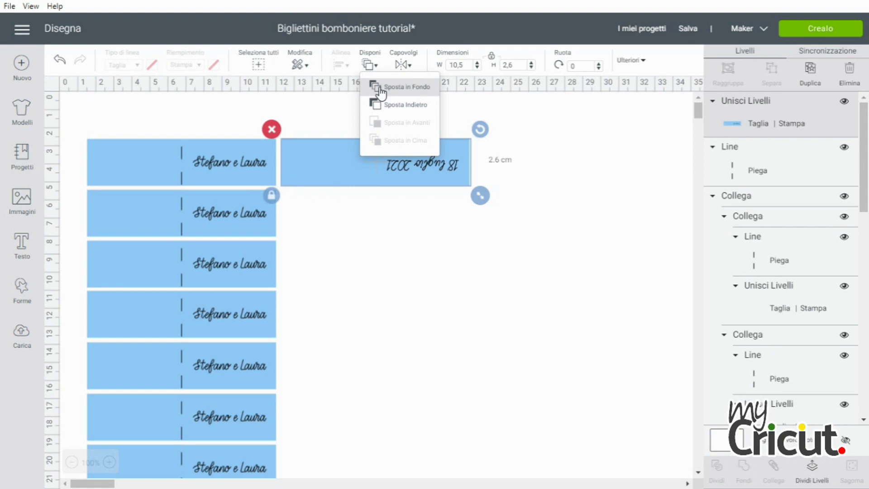
left_click(380, 87)
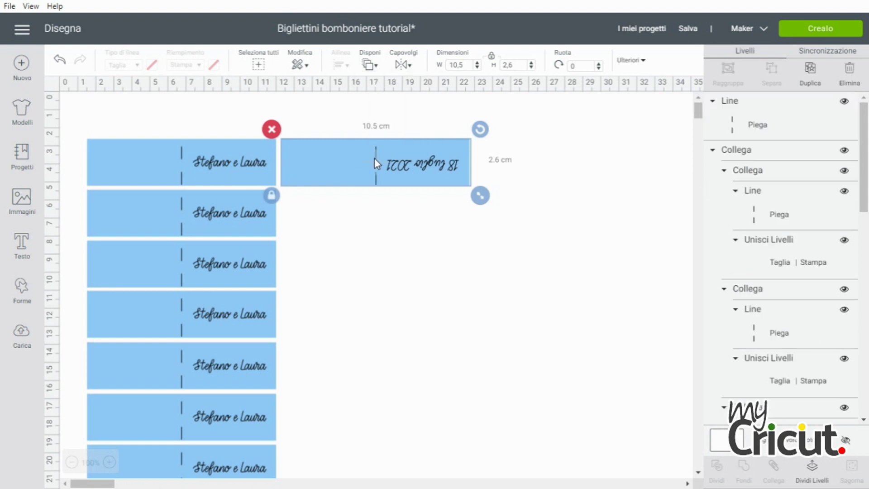
left_click(374, 160)
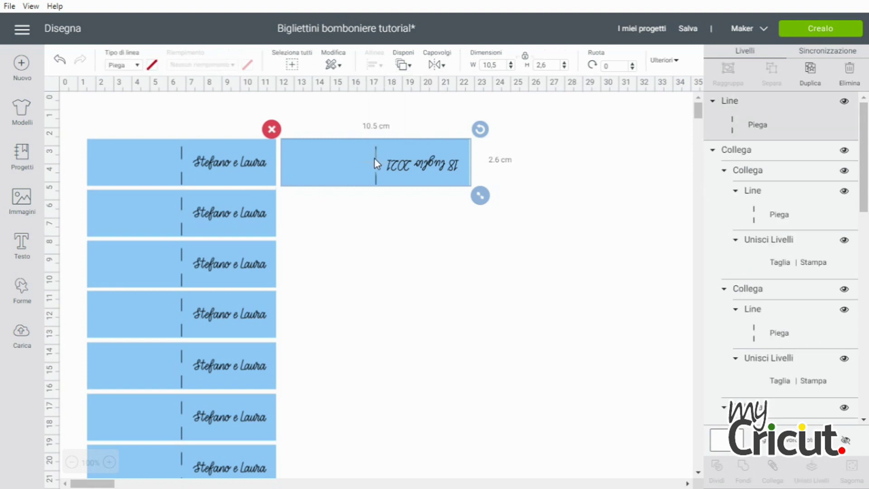
left_click(455, 145, "shift")
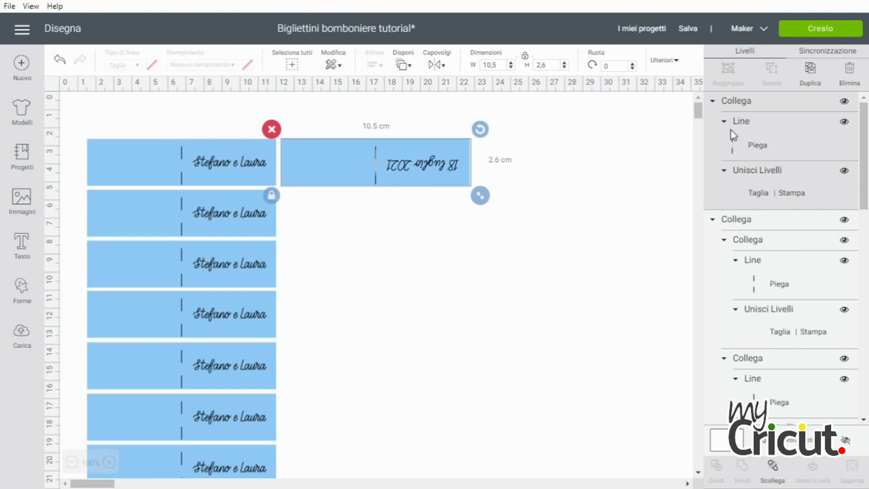
Duplicate the date tag four times, placing the copies down the second column beside the names tags in rows two to five.
left_click(811, 76)
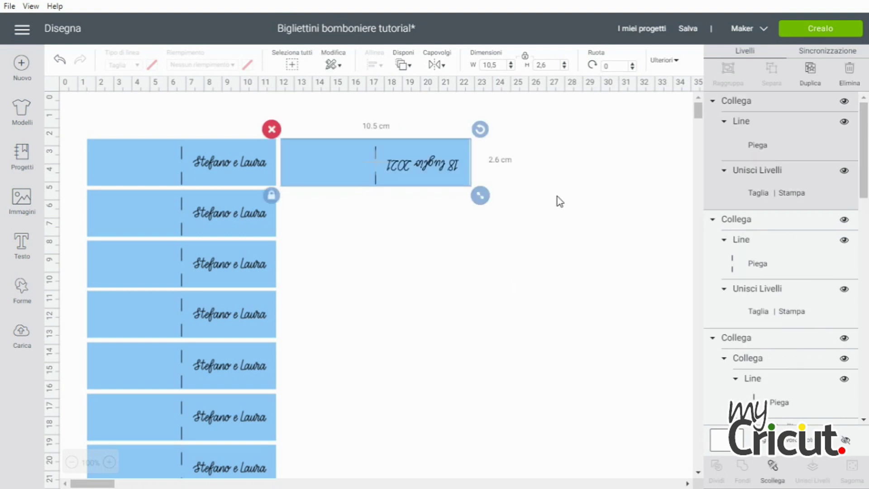
left_click_drag(441, 193, 410, 228)
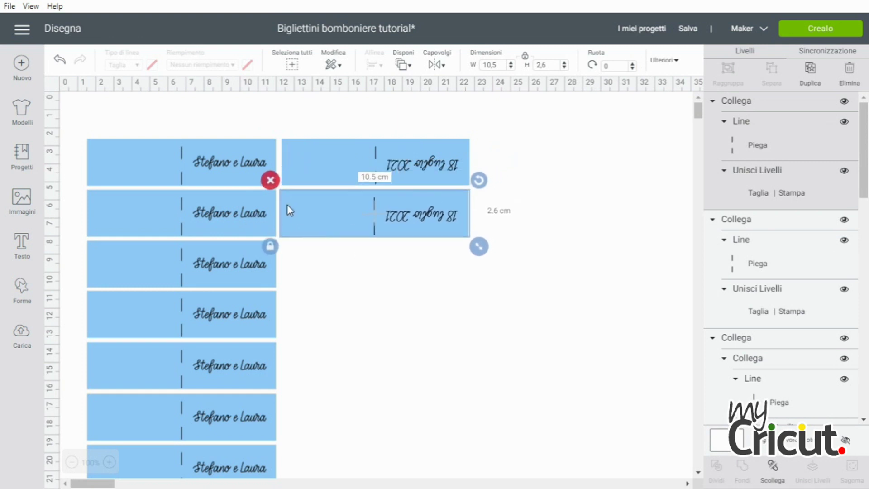
left_click(810, 80)
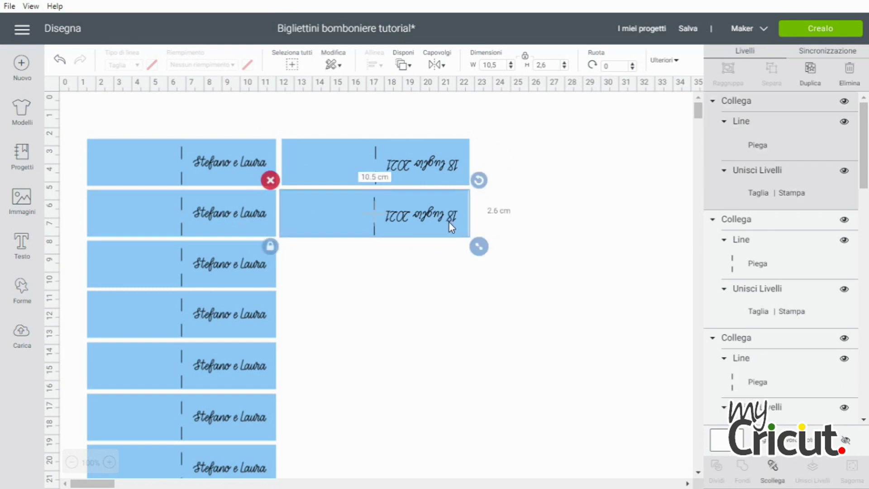
left_click_drag(450, 246, 421, 283)
left_click(479, 229)
left_click(422, 286)
key("ctrl+d")
left_click_drag(439, 294, 409, 334)
left_click(520, 253)
left_click(436, 308)
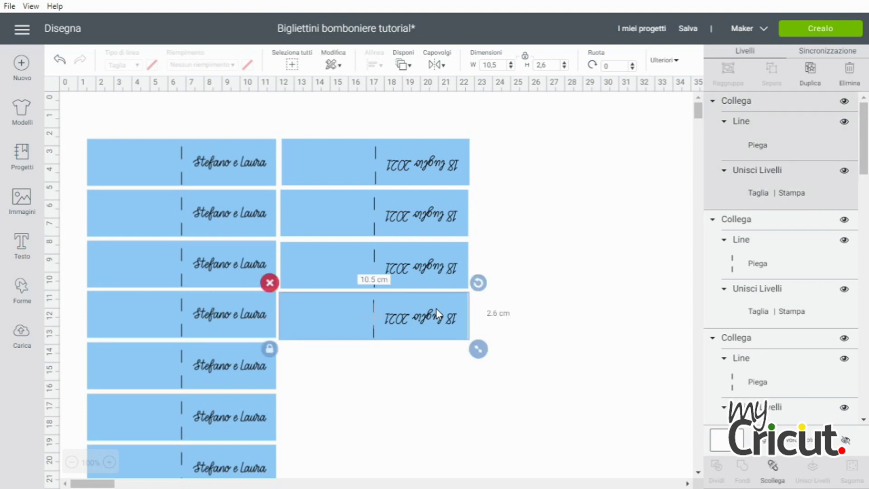
key("ctrl+d")
left_click_drag(431, 347, 410, 402)
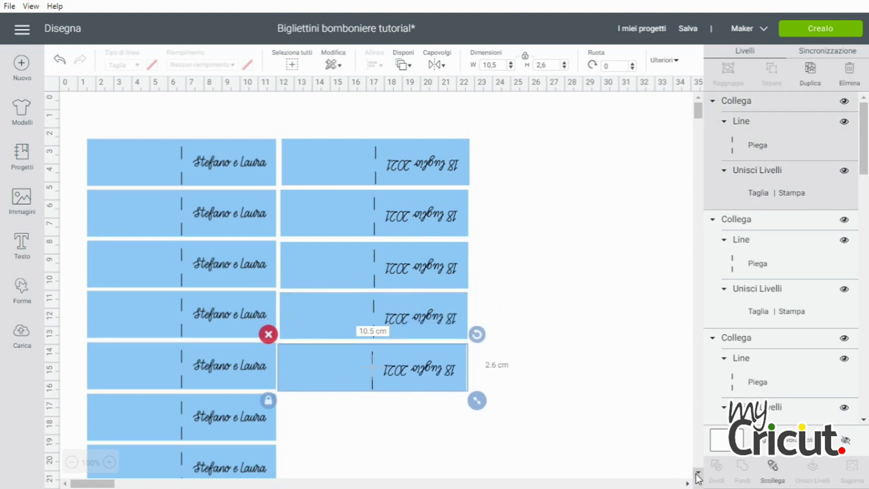
Duplicate the date tag twice more and place the copies in rows six and seven of the second column.
scroll(688, 470, "down", 3)
left_click(428, 212)
left_click(408, 283)
key("ctrl+d")
left_click_drag(414, 300, 389, 358)
left_click(543, 226)
left_click(355, 343)
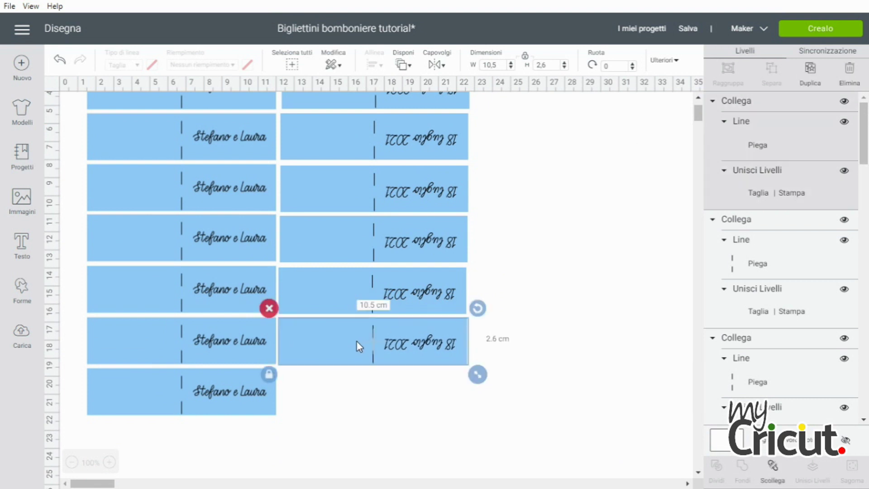
key("ctrl+d")
left_click_drag(425, 357, 392, 400)
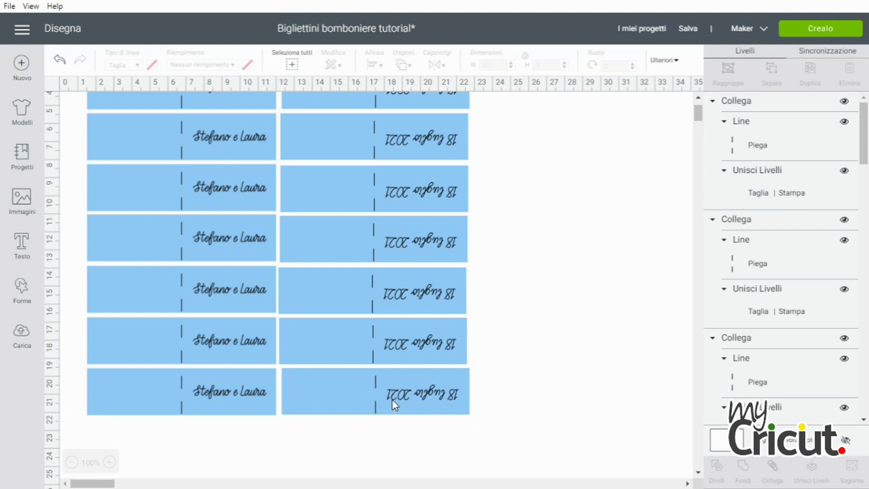
left_click(392, 399)
Align the names tag and the date tag in the first row along their top edges.
scroll(698, 99, "up", 3)
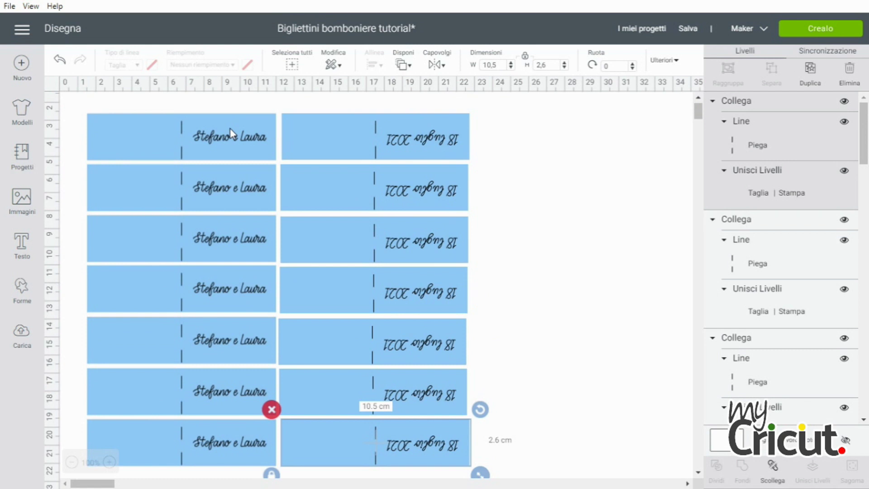
left_click(195, 140)
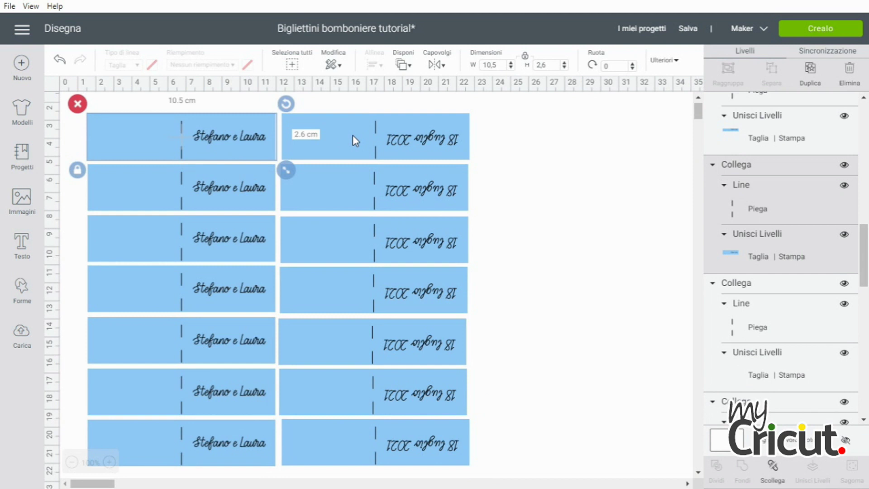
left_click(369, 142, "shift")
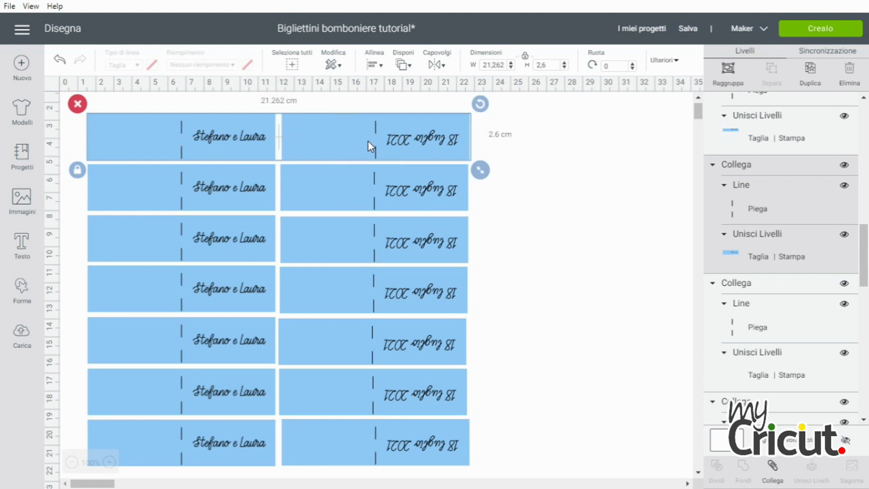
left_click(379, 67)
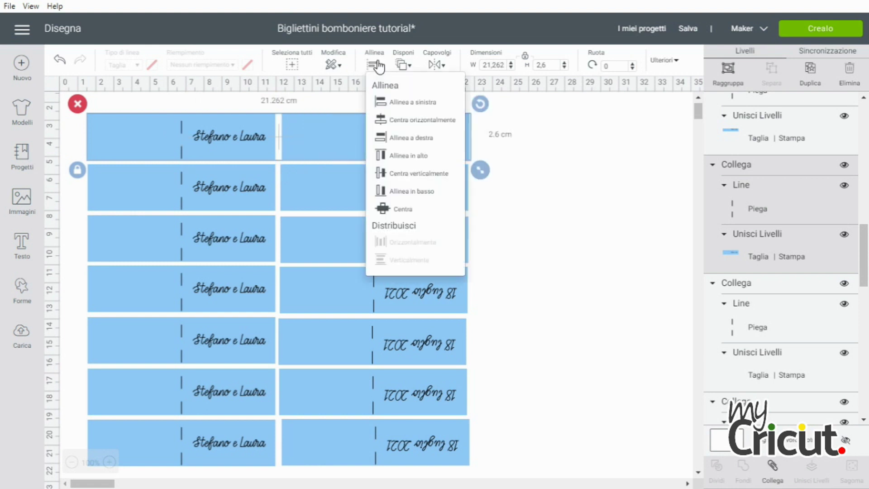
left_click(404, 158)
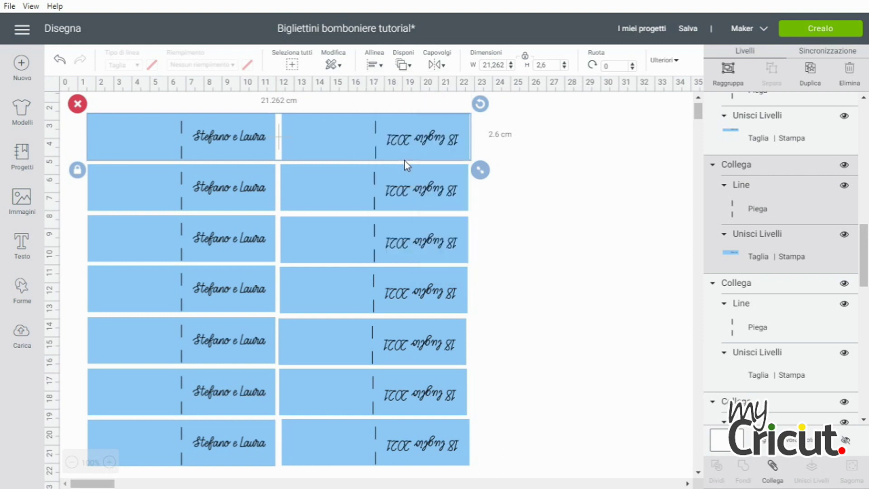
Top-align the pair of tags in the second row, and likewise the pair in the third row.
left_click(254, 196)
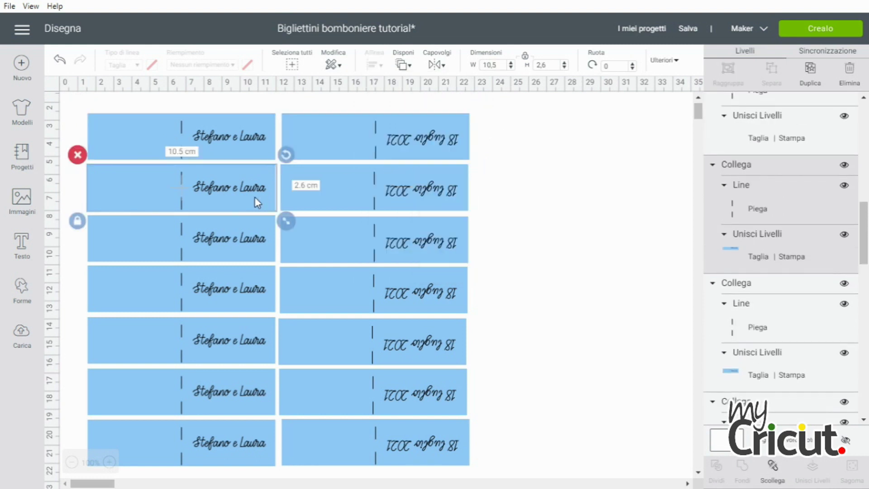
left_click(326, 189, "shift")
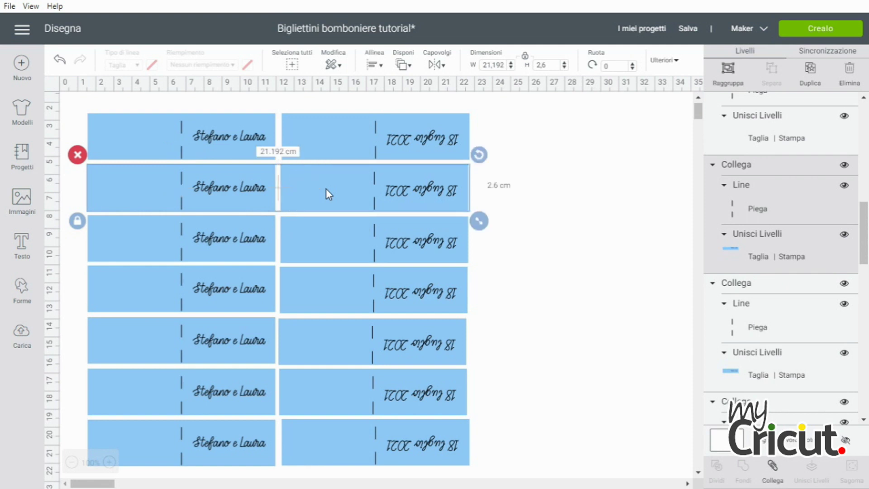
left_click(369, 67)
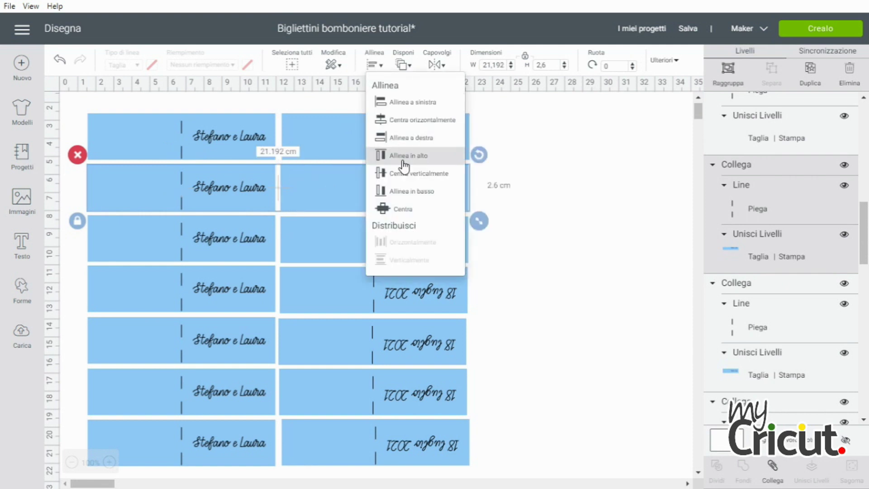
left_click(399, 155)
left_click(251, 245)
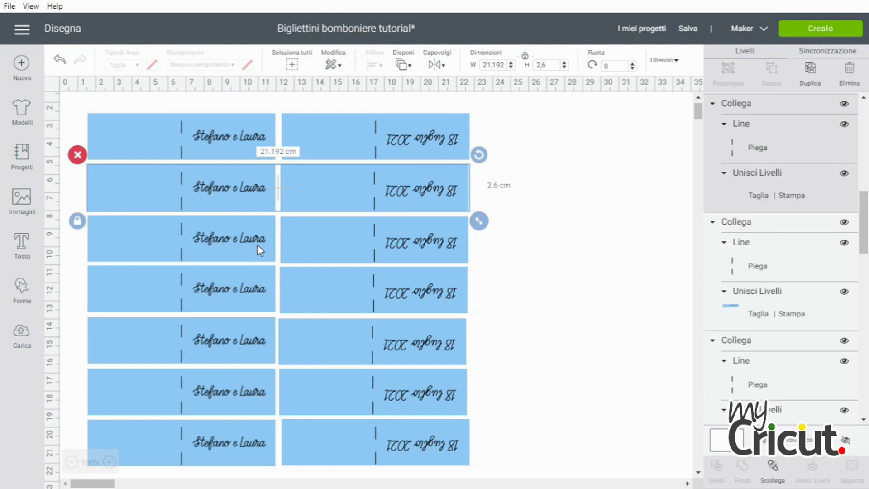
left_click(421, 239, "shift")
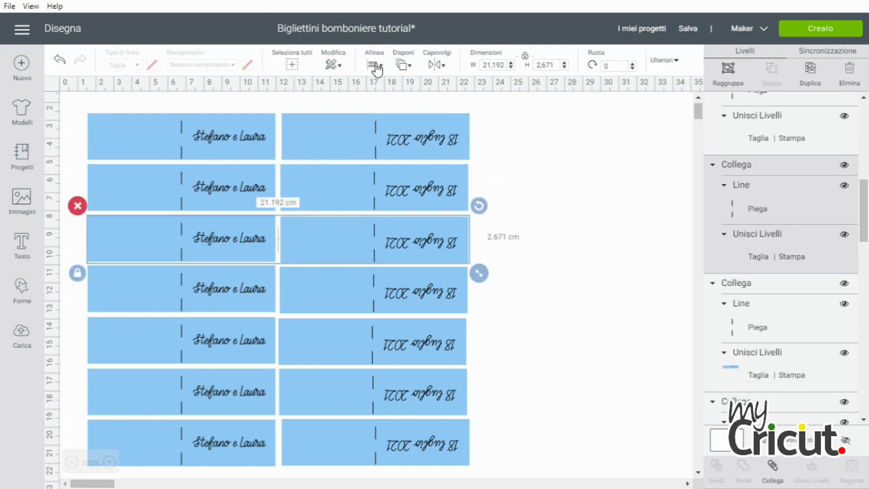
left_click(368, 66)
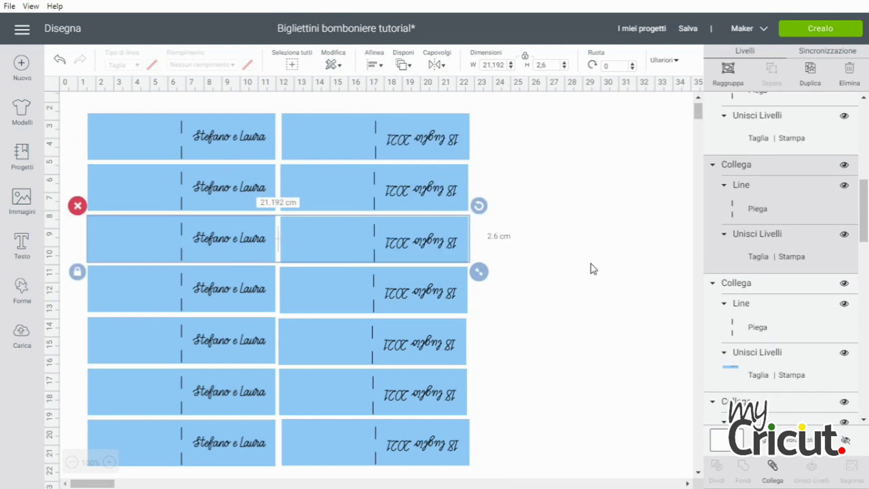
Align the two tags in the fourth row along their top edges.
left_click(298, 303)
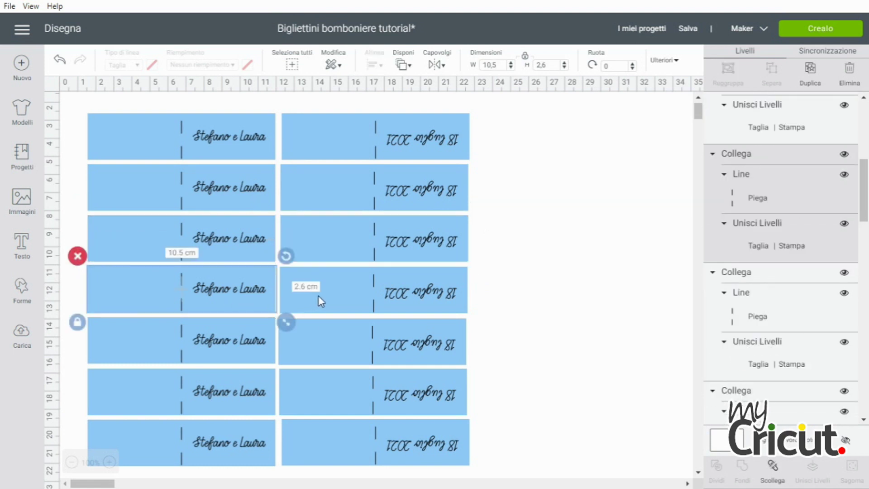
left_click(318, 295, "shift")
left_click(373, 68)
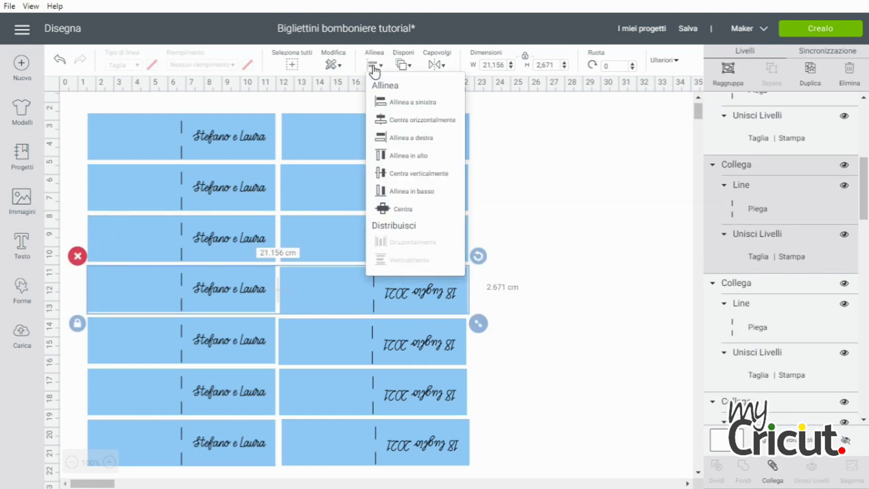
left_click(386, 155)
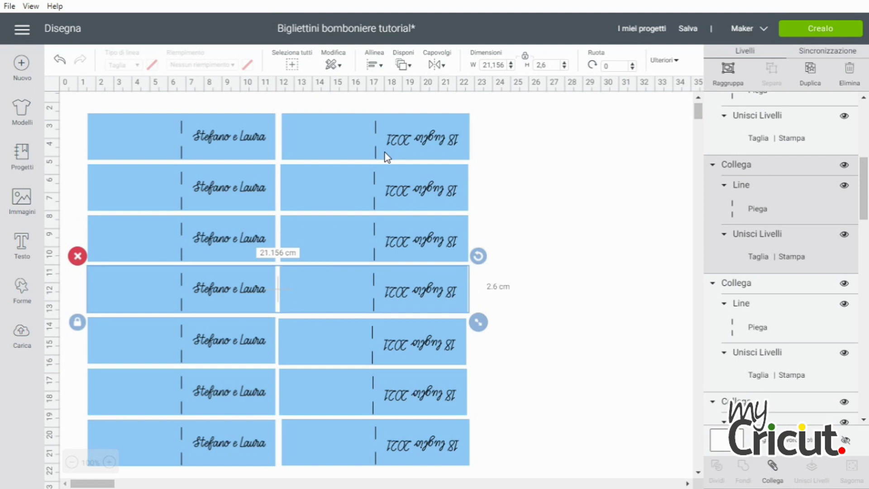
Align the names tag and the date tag in the fifth row along their top edges.
left_click(236, 342)
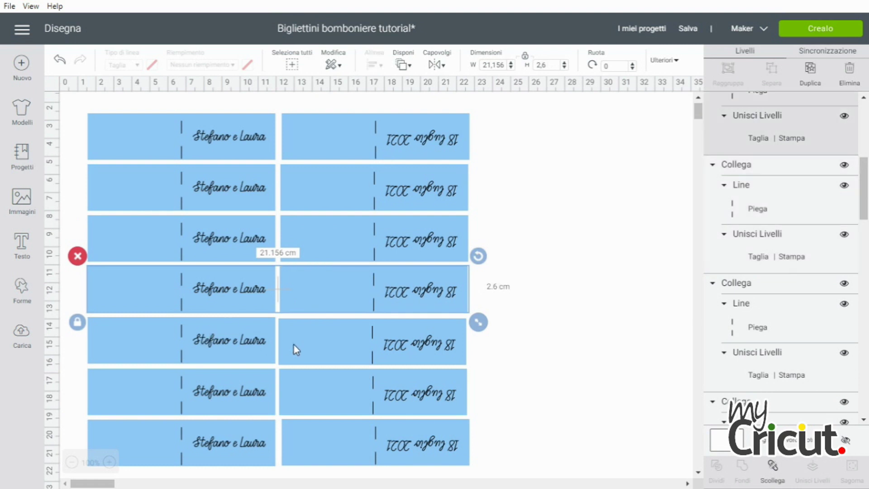
left_click(325, 347, "shift")
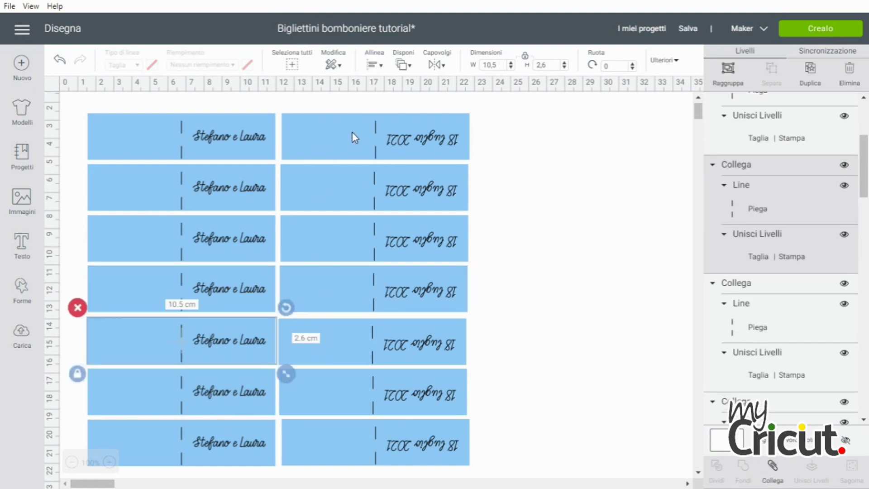
left_click(378, 67)
left_click(393, 156)
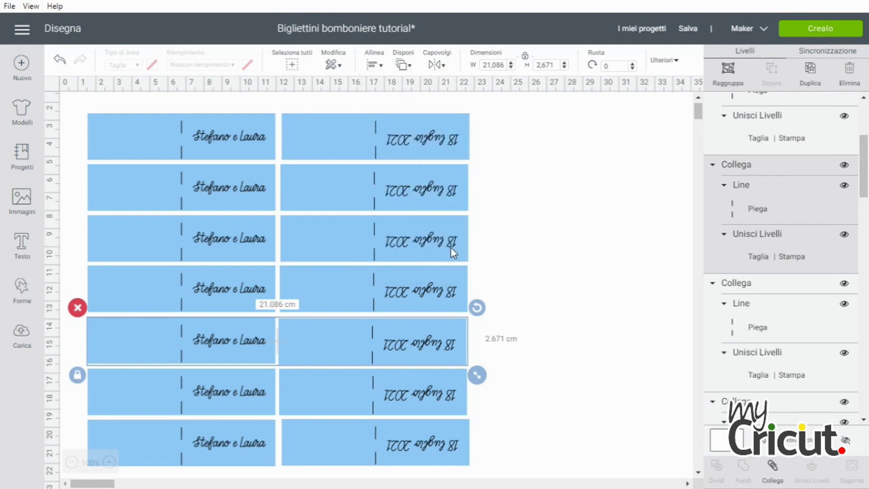
Top-align the names tag and the date tag in the sixth row.
left_click(698, 473)
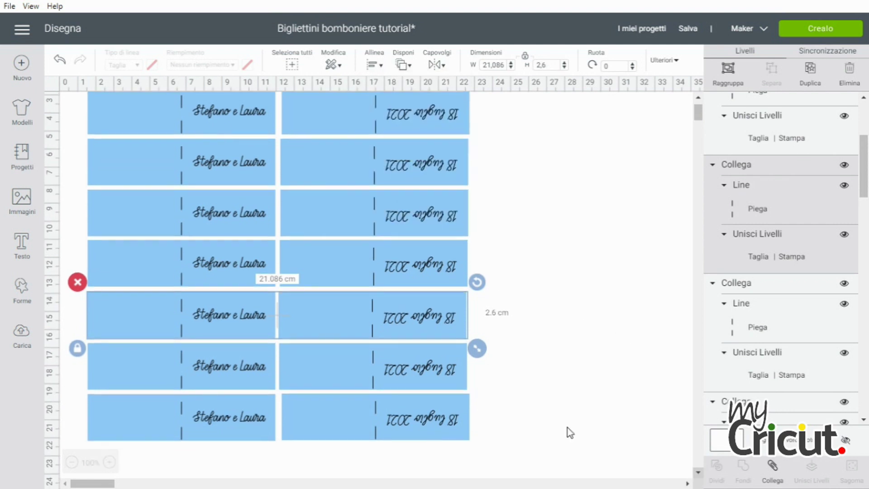
left_click(353, 365)
left_click(339, 153, "shift")
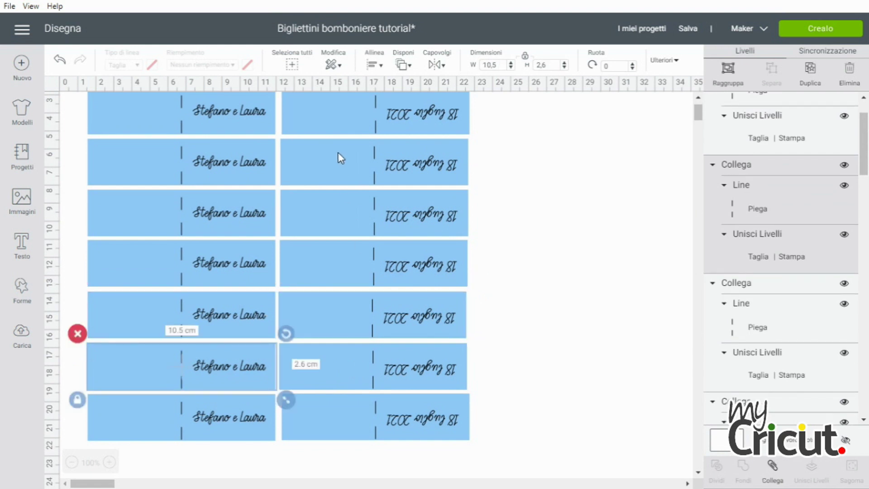
left_click(374, 65)
left_click(398, 155)
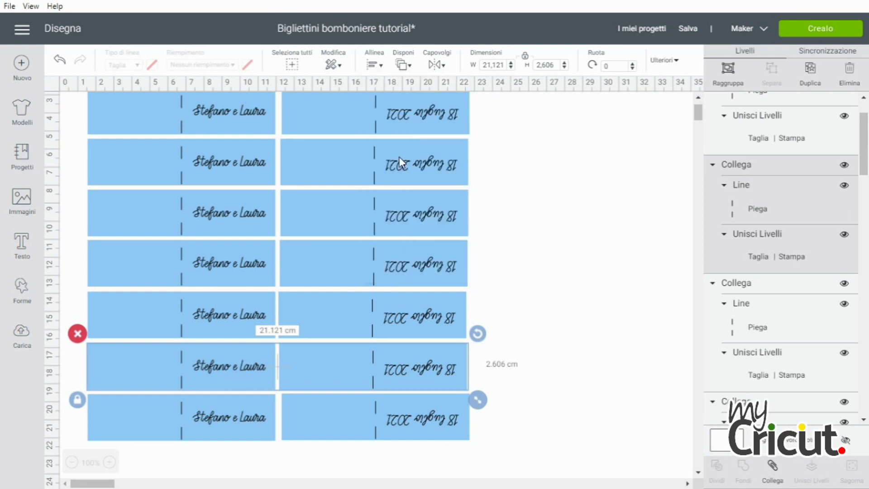
Align the two tags in the seventh row along their top edges.
left_click(230, 418)
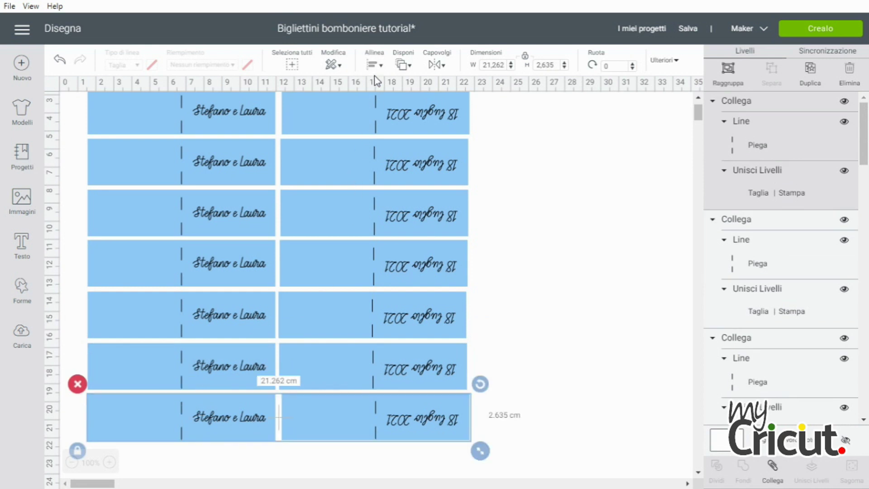
left_click(374, 64)
left_click(384, 156)
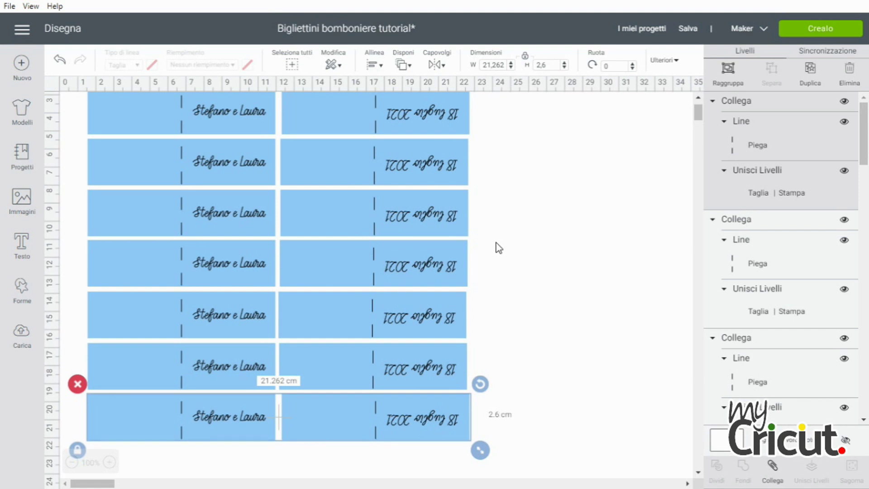
Left-align all seven date tags of the second column with each other.
scroll(496, 247, "up", 1)
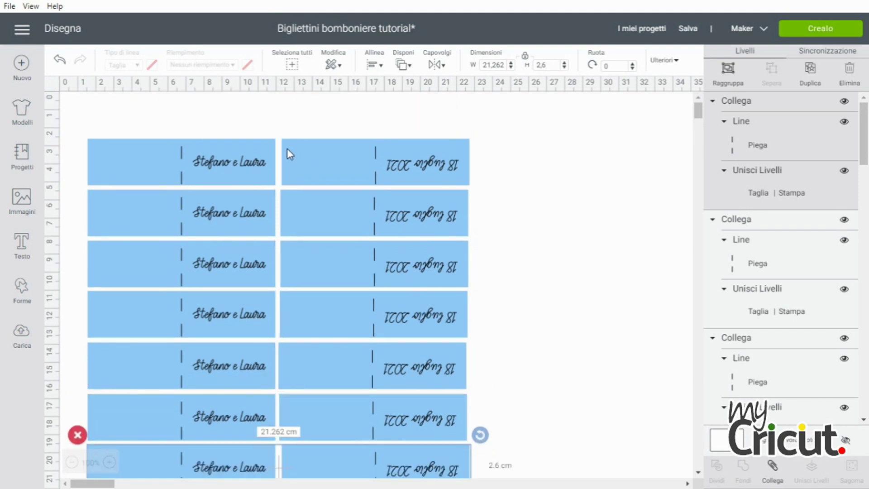
left_click(324, 159)
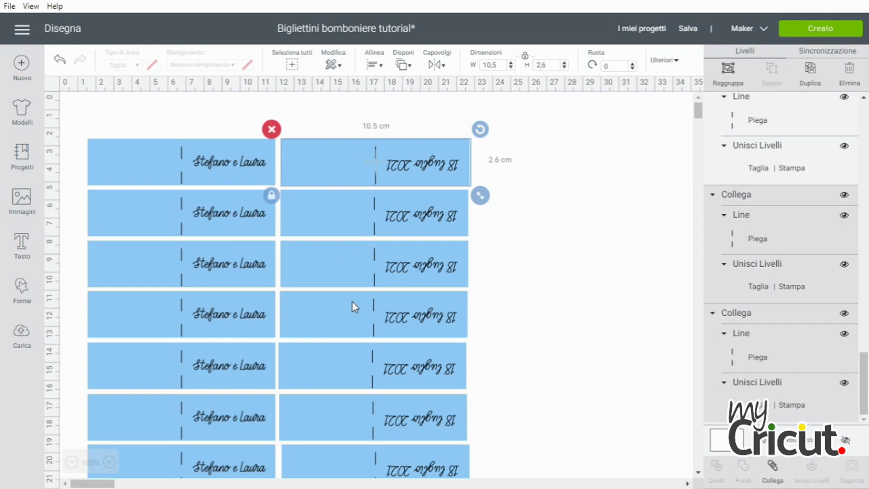
left_click(698, 472)
left_click_drag(498, 111, 468, 404)
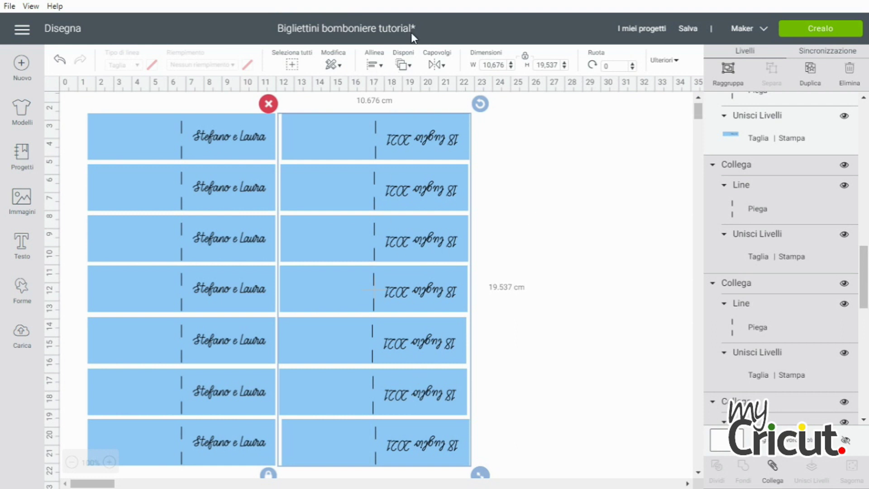
left_click(371, 66)
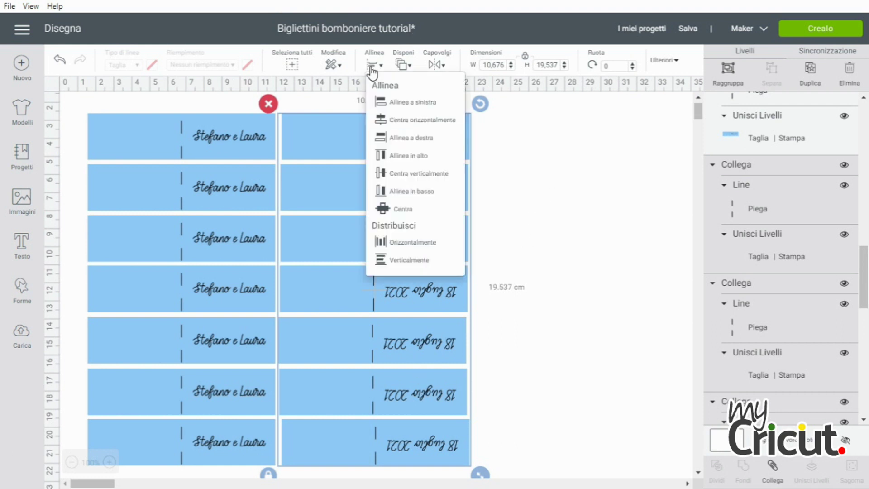
left_click(384, 106)
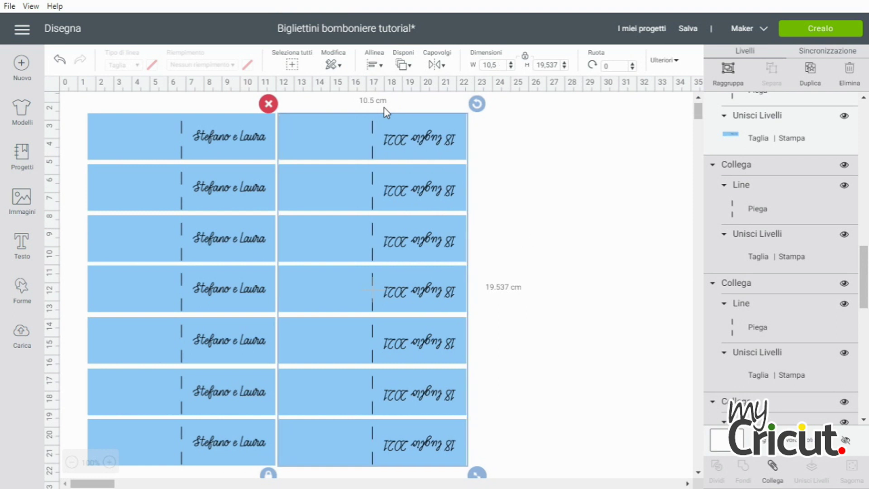
left_click(549, 197)
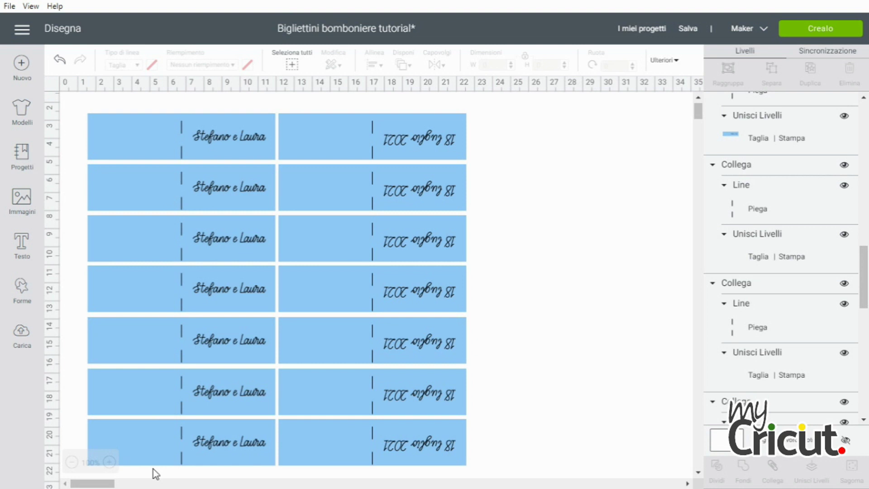
Attach the seven names tags together as one column, and likewise the seven date tags.
left_click(232, 133)
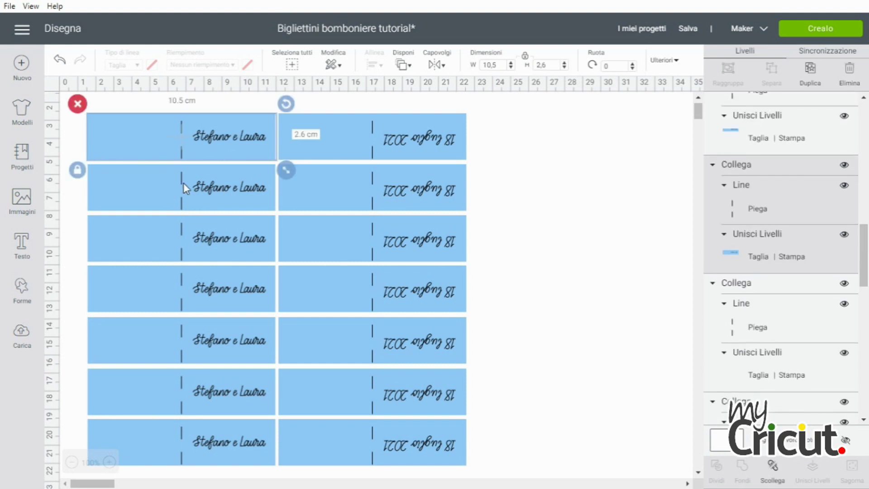
left_click(153, 244, "shift")
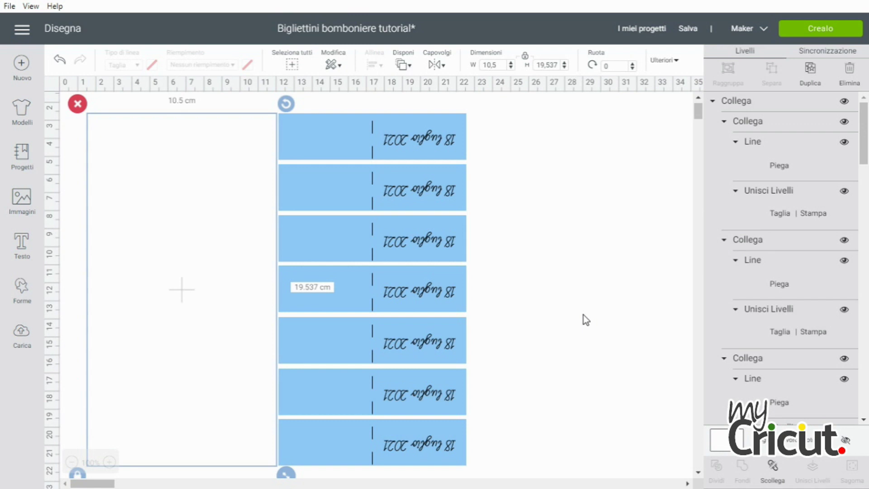
left_click(433, 130)
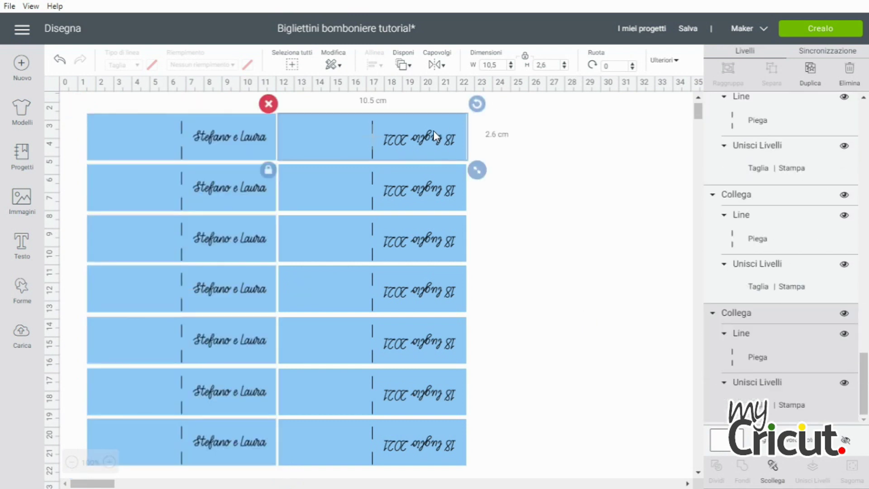
left_click(420, 179, "shift")
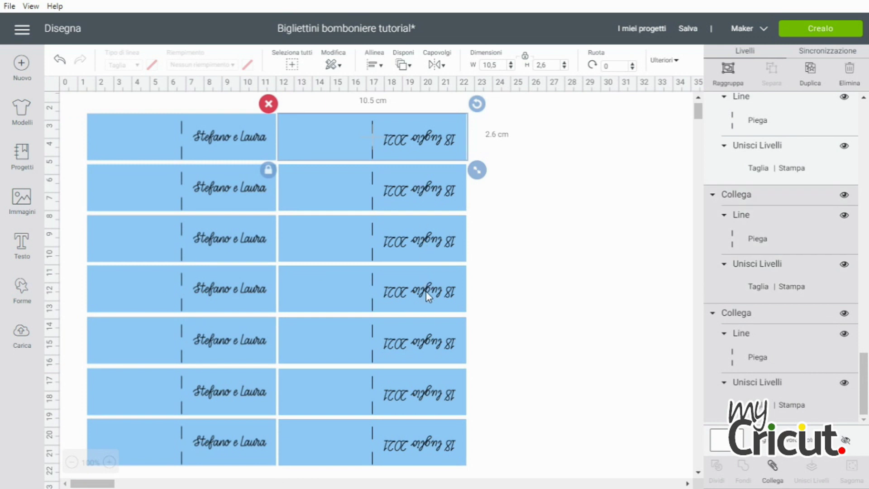
left_click(426, 443, "shift")
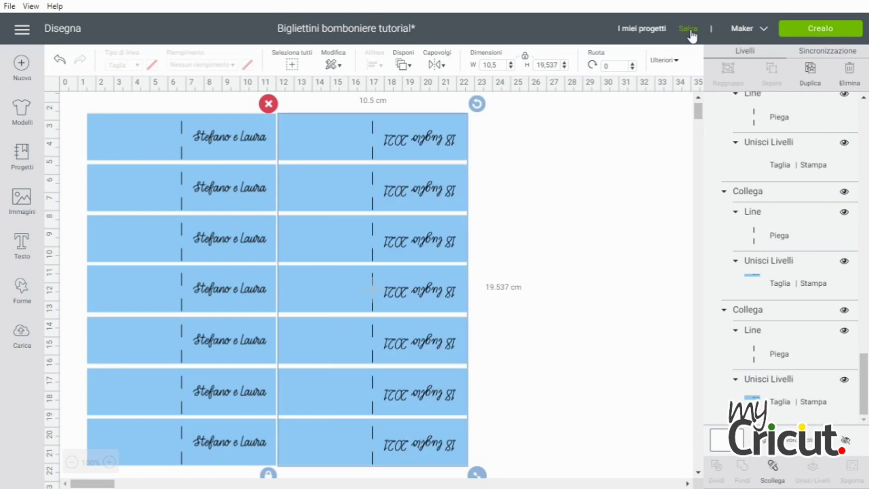
Save the tag project under its existing name.
left_click(690, 31)
left_click(700, 45)
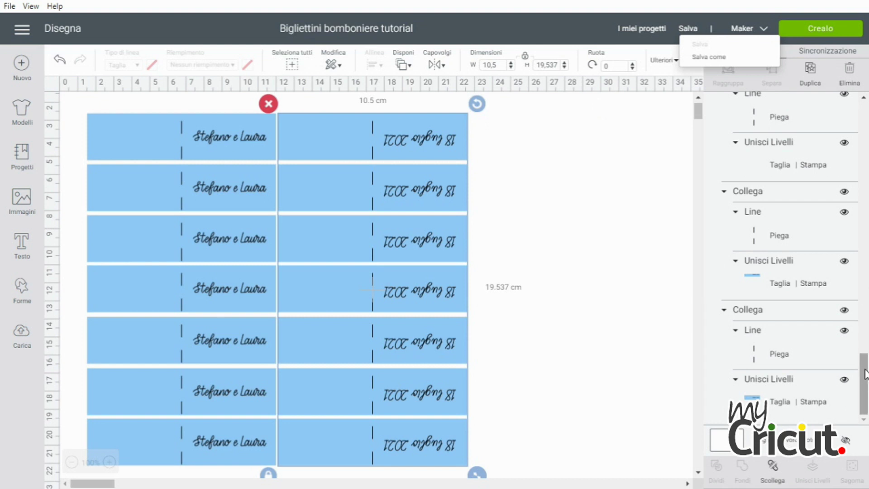
Hide the attached column of date tags so that only the names column is sent to the machine.
key("ctrl+z")
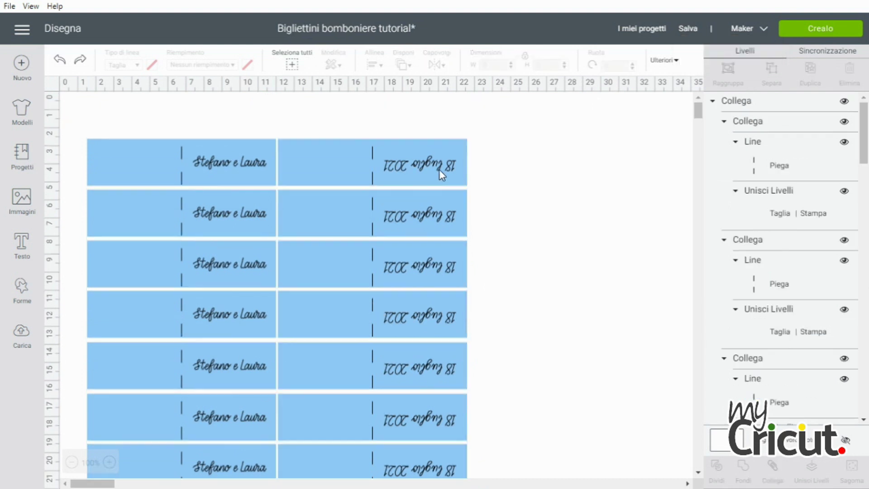
left_click(439, 170)
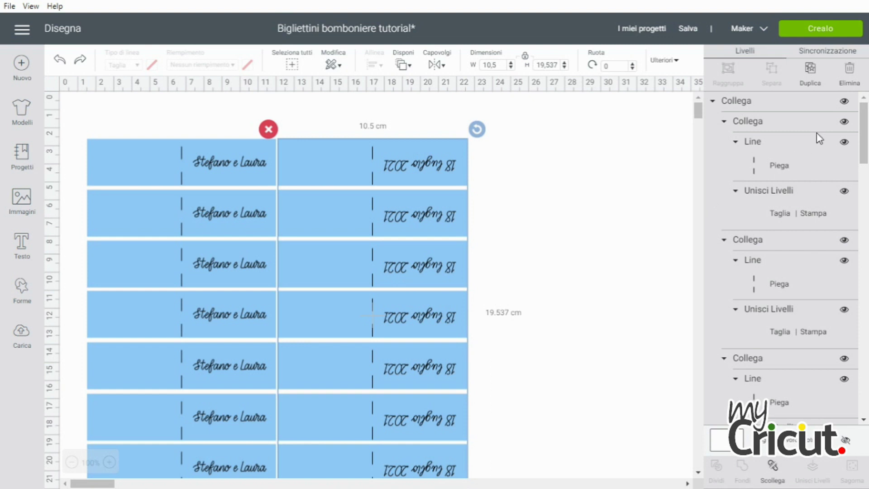
left_click(844, 103)
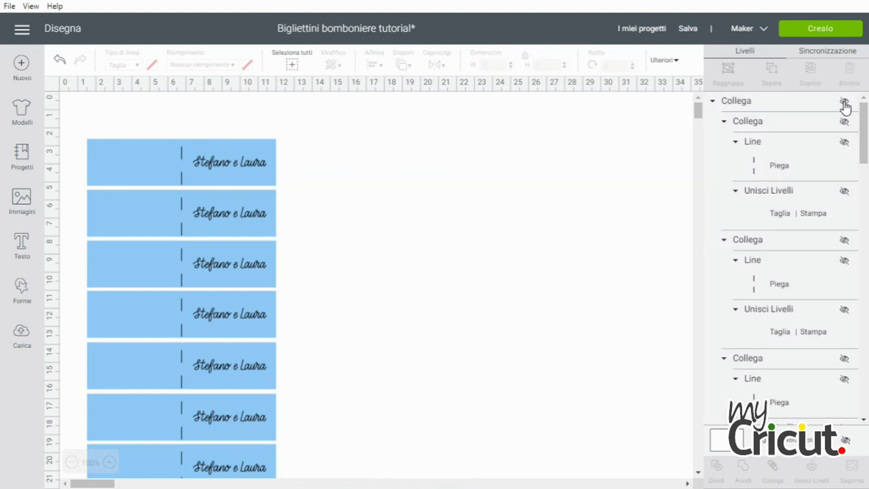
Start making the project and move the names tags down on the mat until their print frame starts at about 5 cm.
left_click(820, 32)
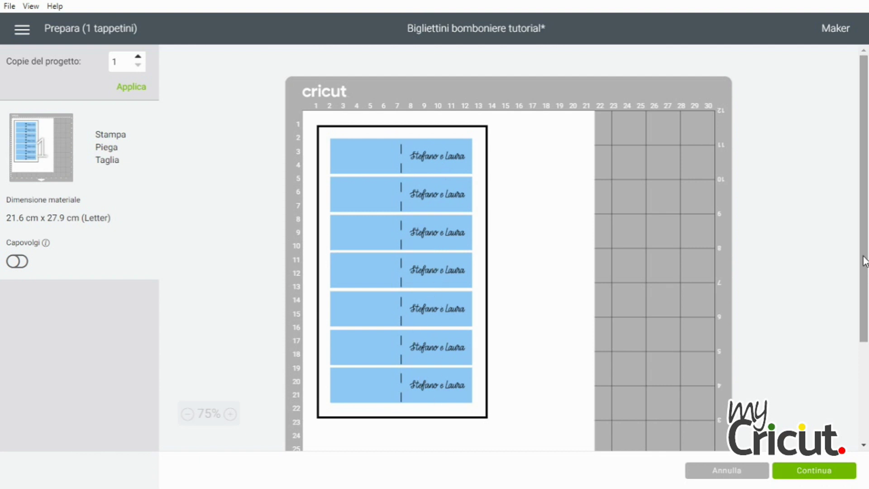
left_click_drag(864, 261, 865, 311)
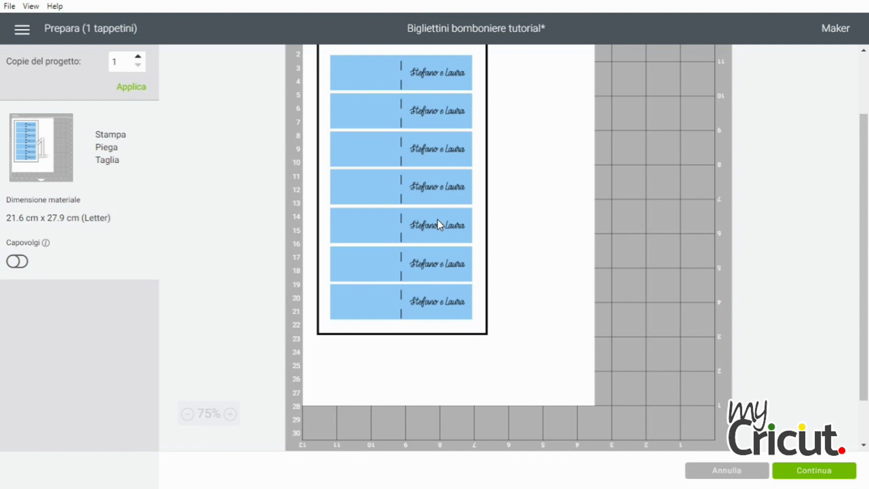
left_click_drag(437, 219, 428, 266)
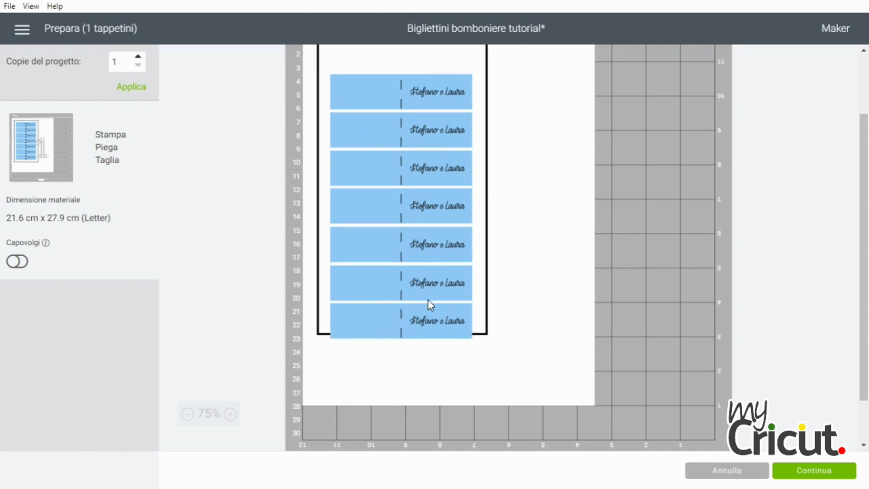
left_click_drag(428, 300, 425, 363)
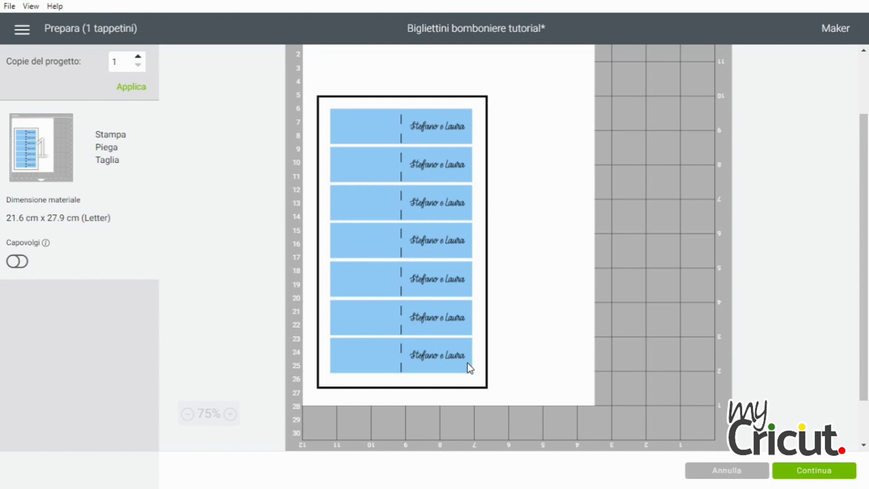
Continue from the mat preview and open the print setup for the names column.
left_click_drag(864, 218, 865, 194)
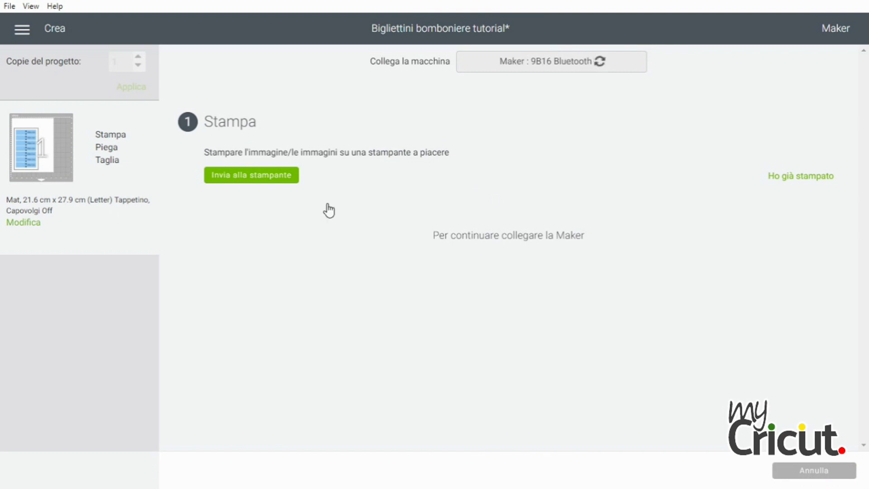
left_click(277, 177)
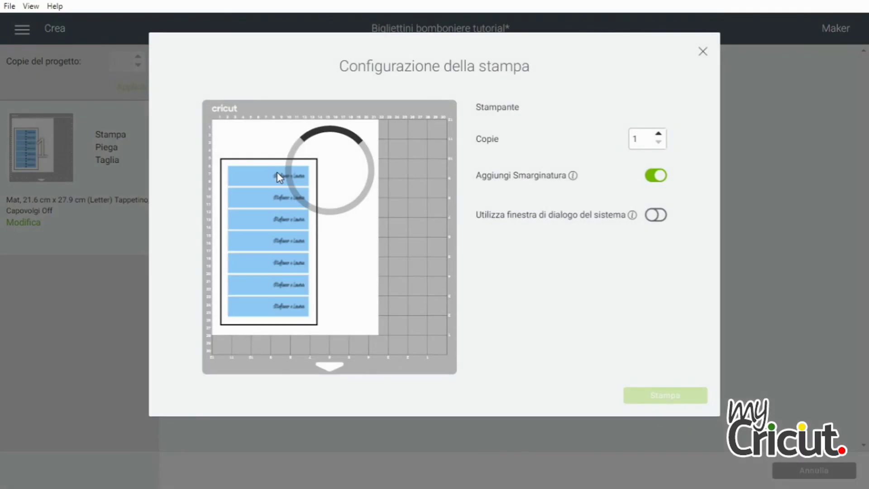